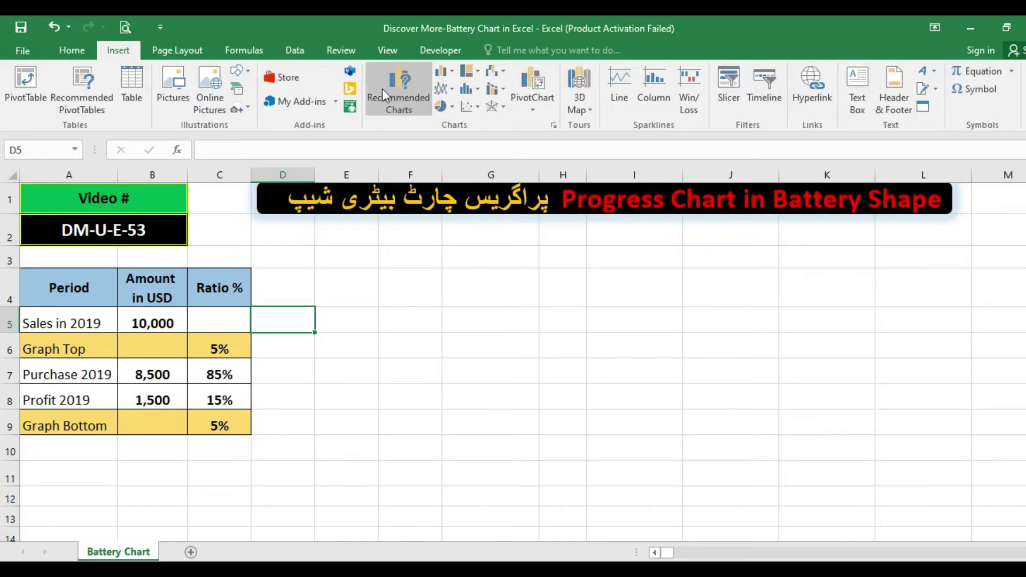
click(452, 72)
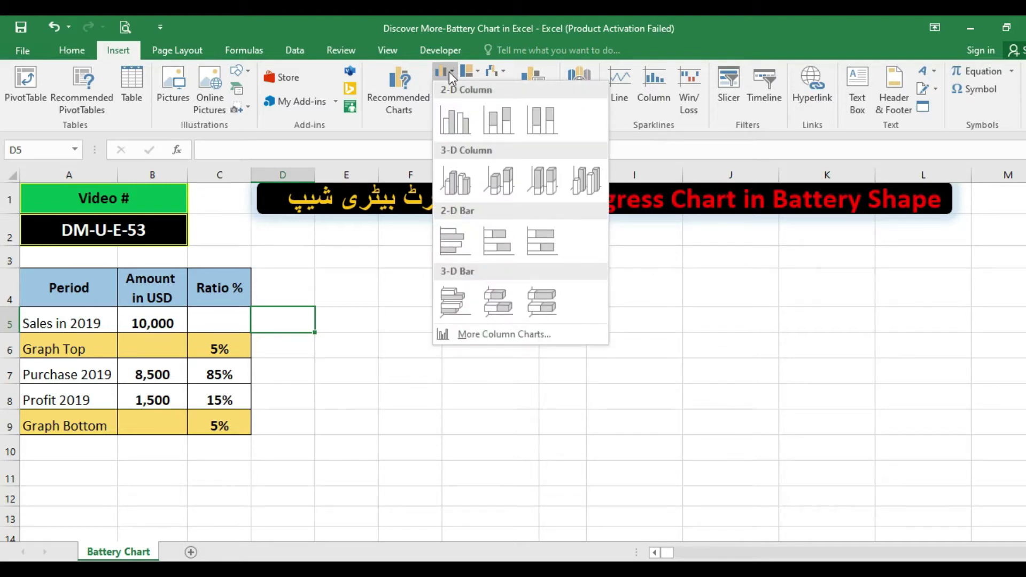
click(450, 73)
click(451, 109)
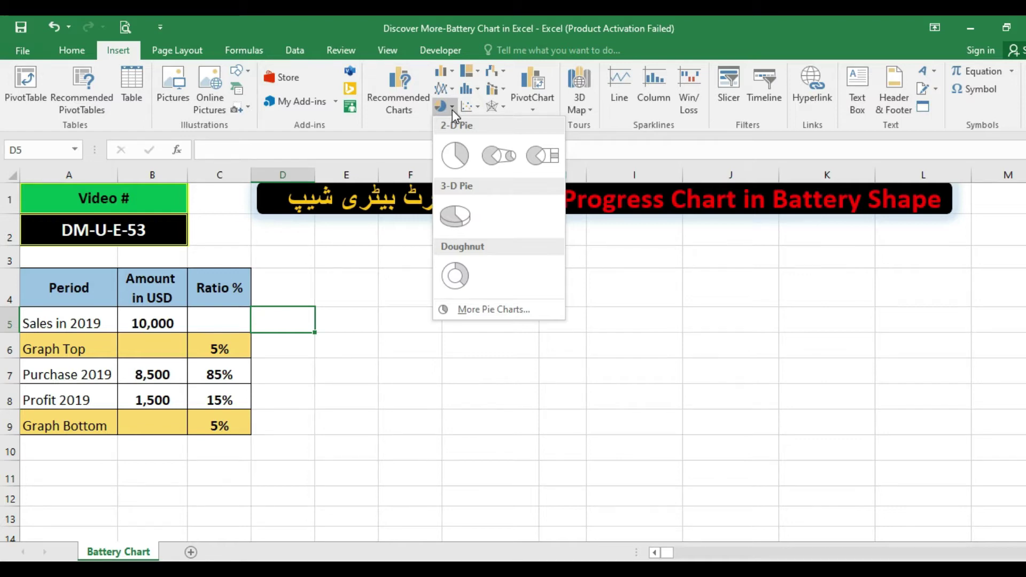
click(452, 109)
click(453, 90)
click(454, 90)
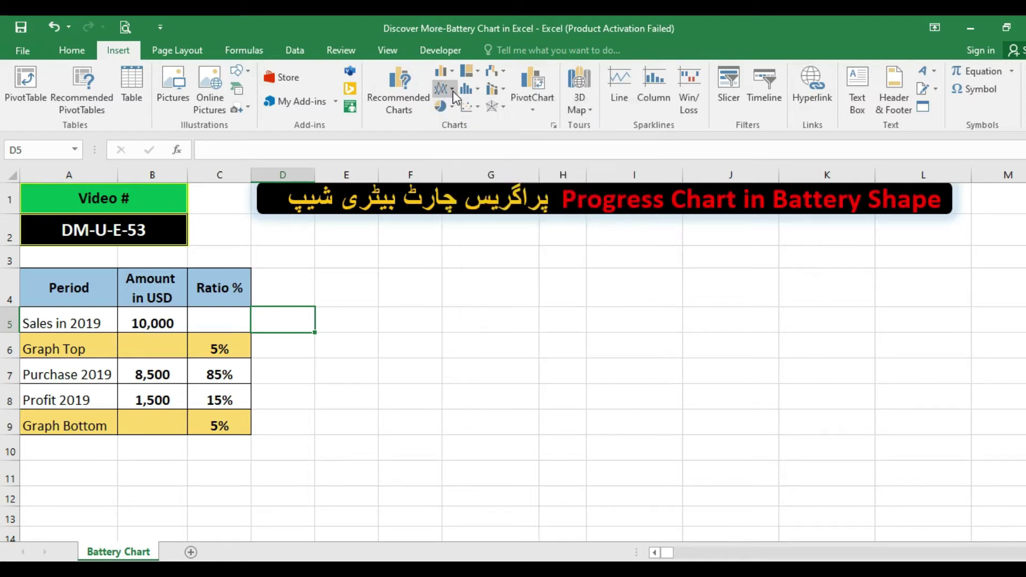
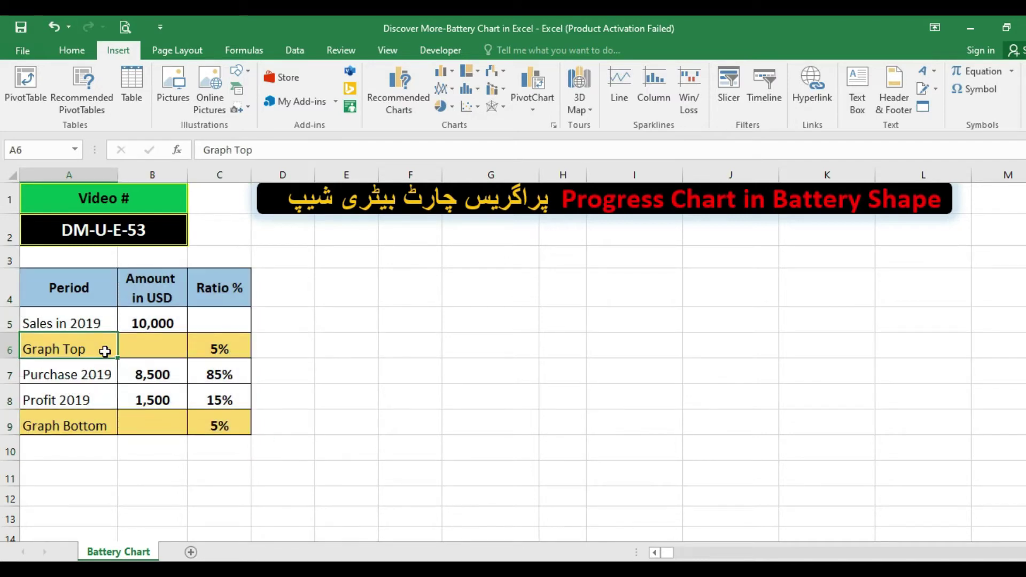
Walk through the 2019 sales of 10,000, the purchase of 8,500 and the profit formula
click(87, 320)
click(161, 324)
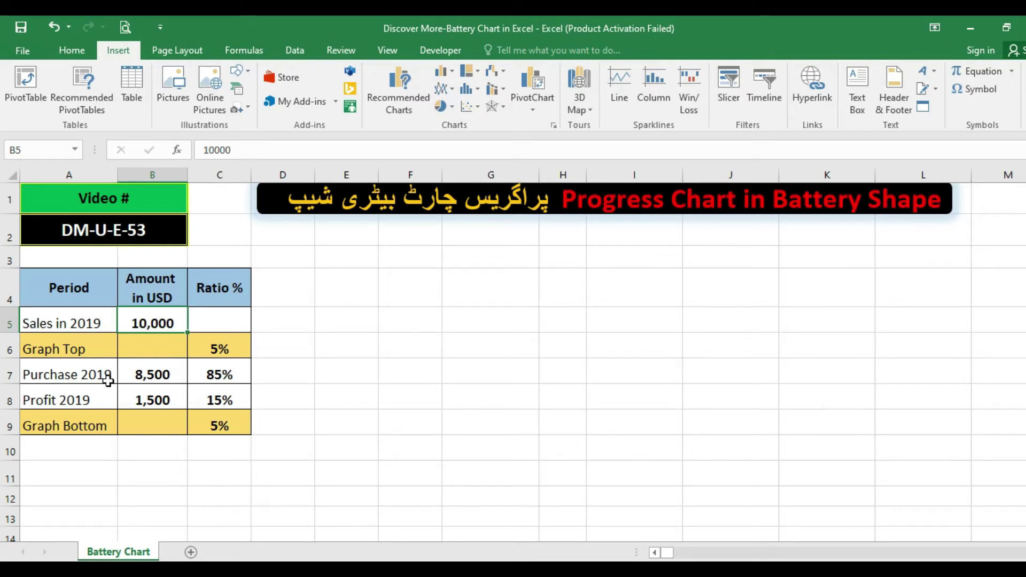
click(72, 350)
click(77, 420)
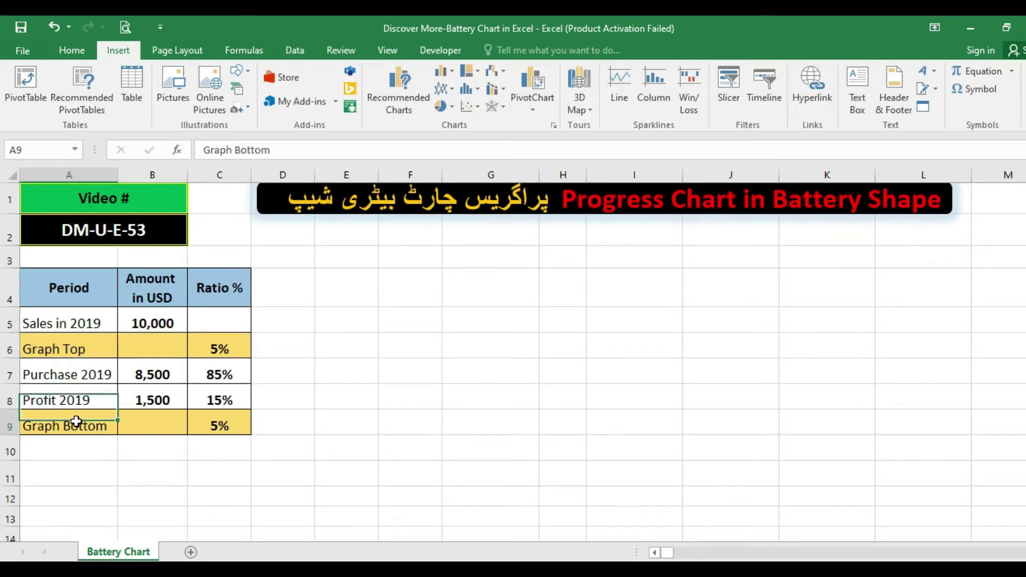
click(74, 351)
drag(86, 375, 146, 395)
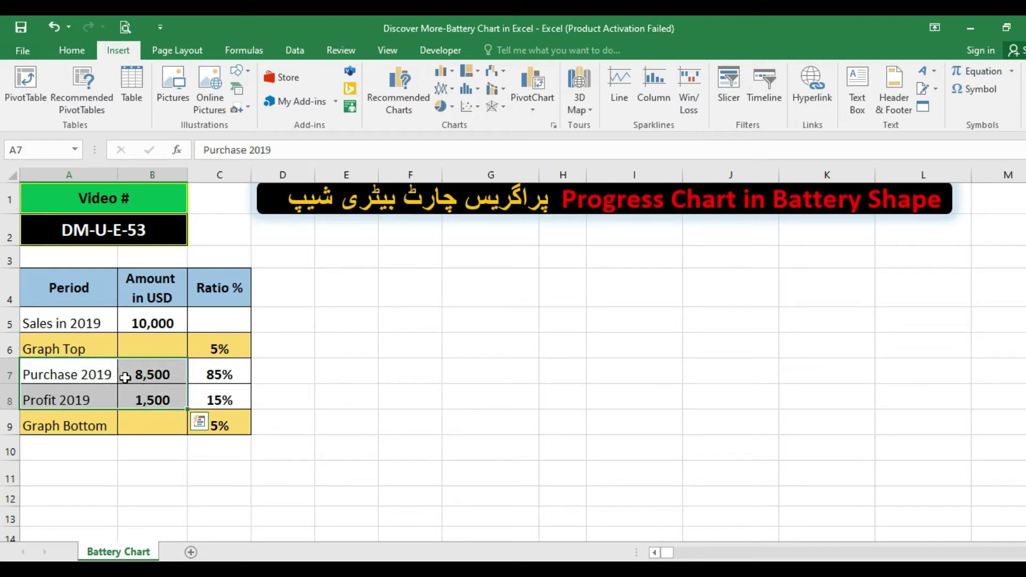
click(102, 374)
click(143, 375)
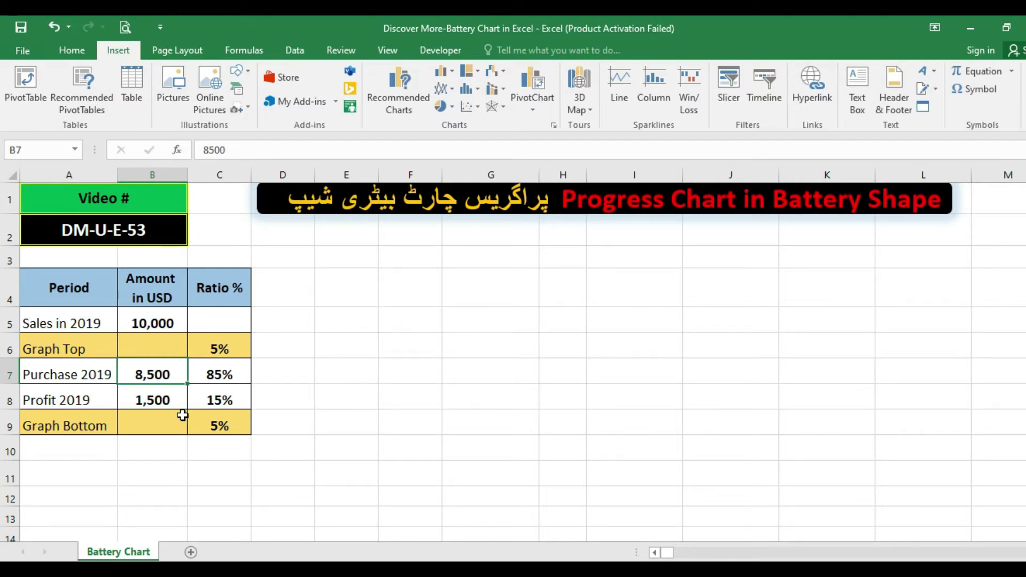
click(158, 397)
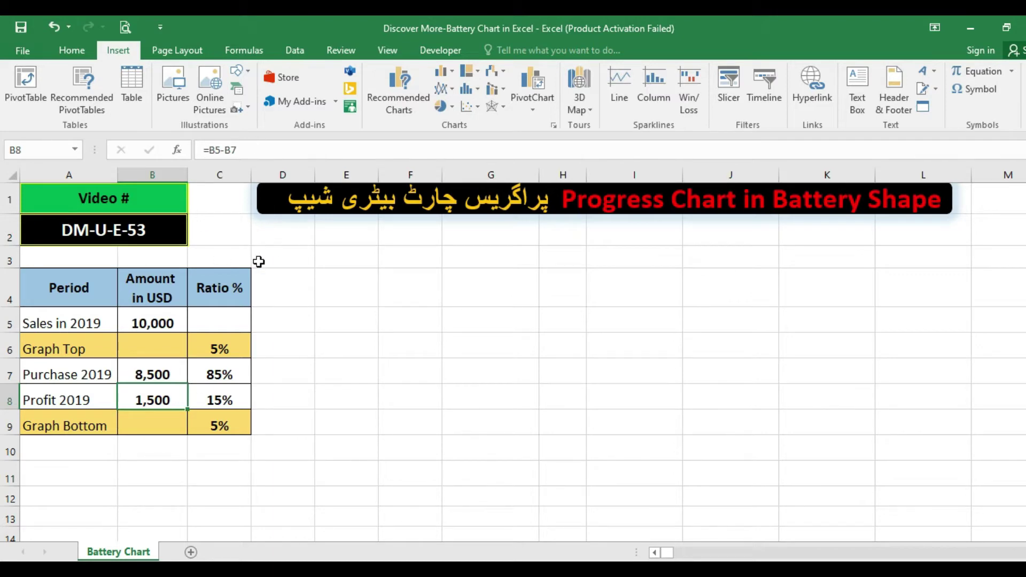
Compare the purchase and profit ratio formulas in C7 and C8 with their amounts
click(242, 379)
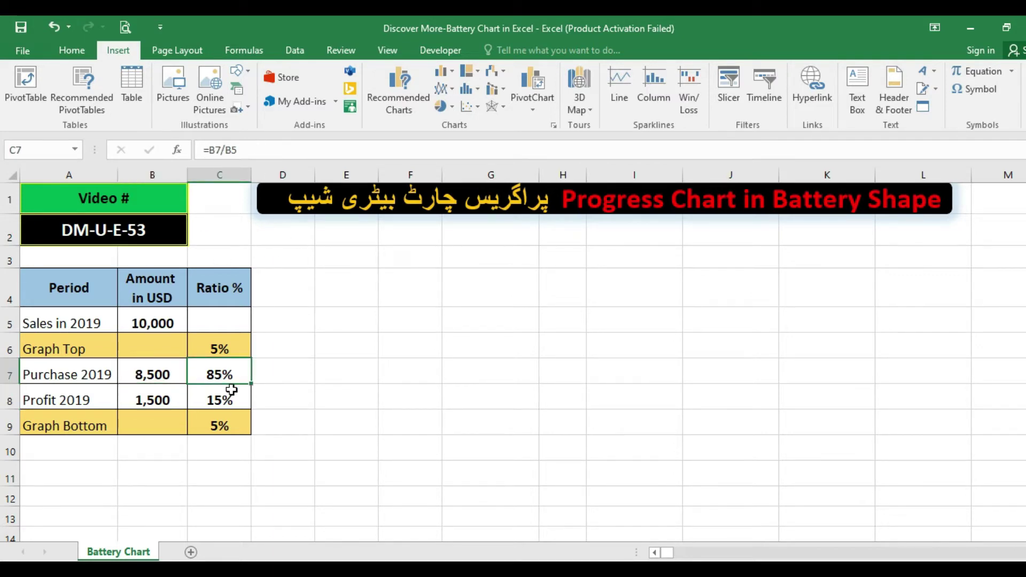
click(231, 391)
click(223, 373)
click(227, 391)
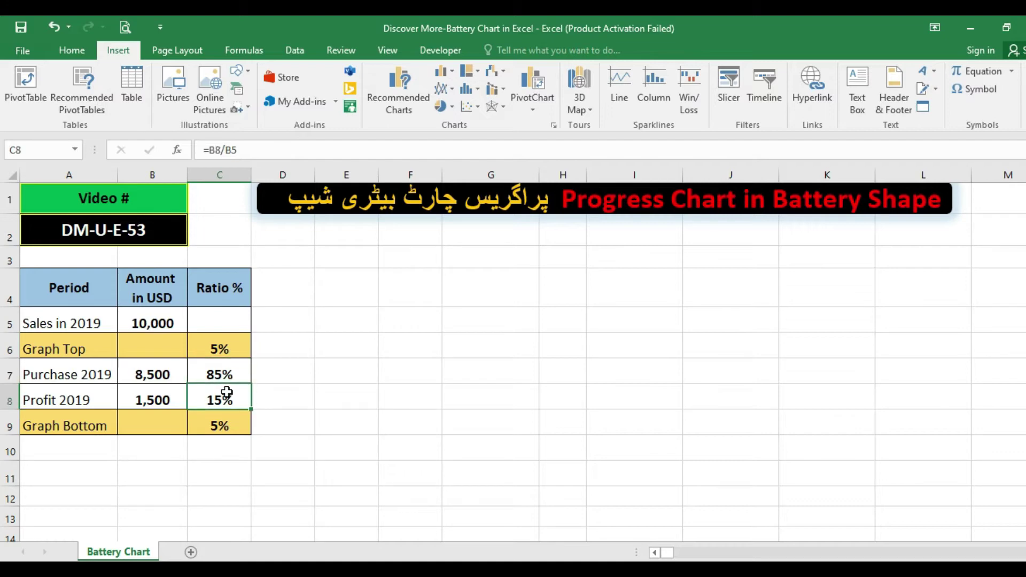
click(226, 374)
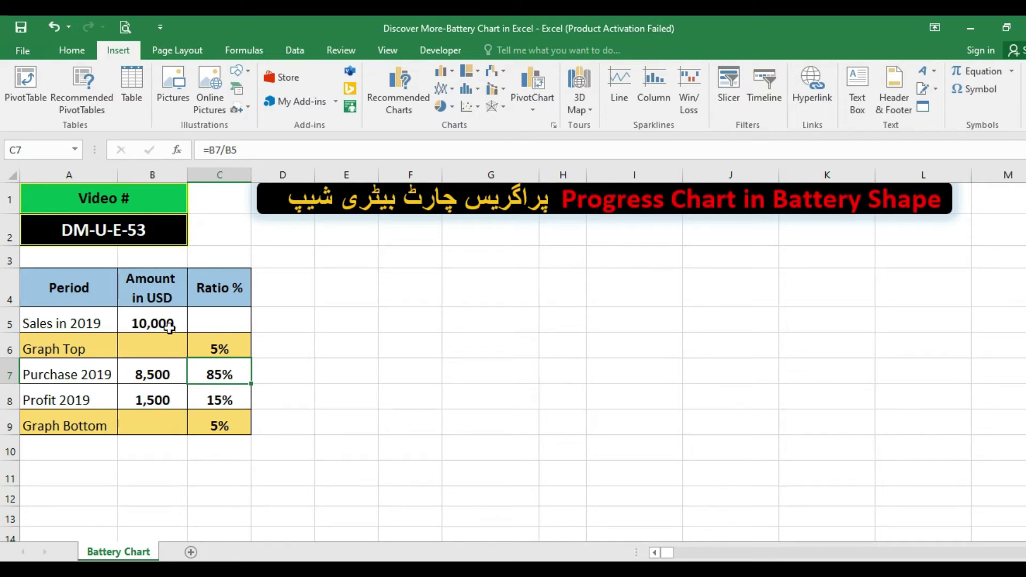
click(167, 368)
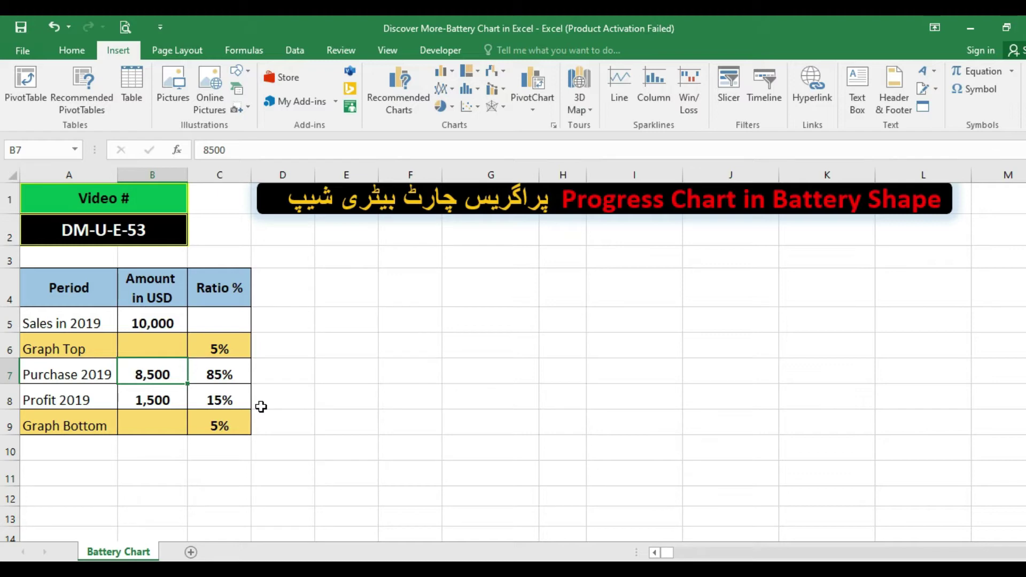
click(225, 380)
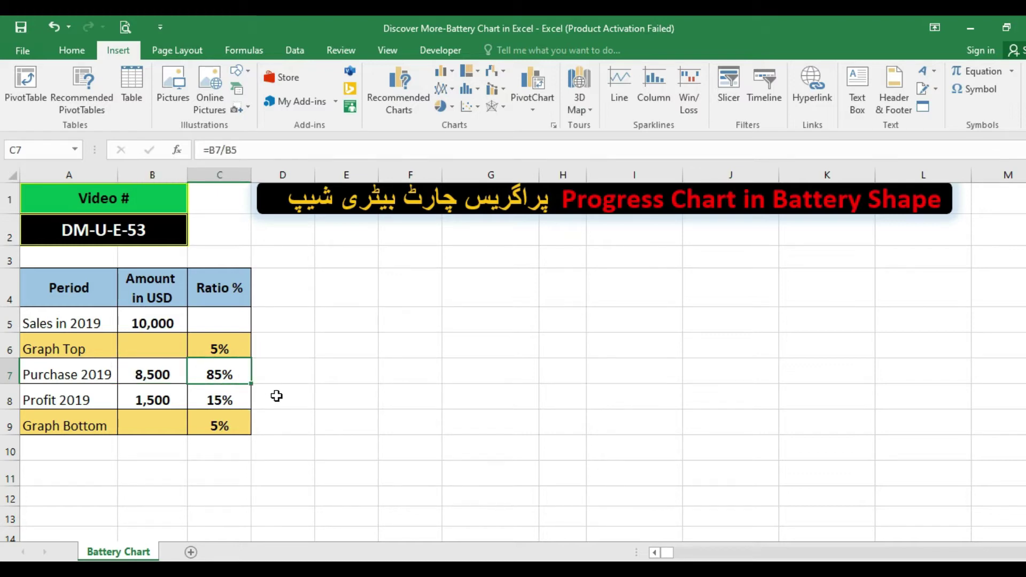
click(158, 395)
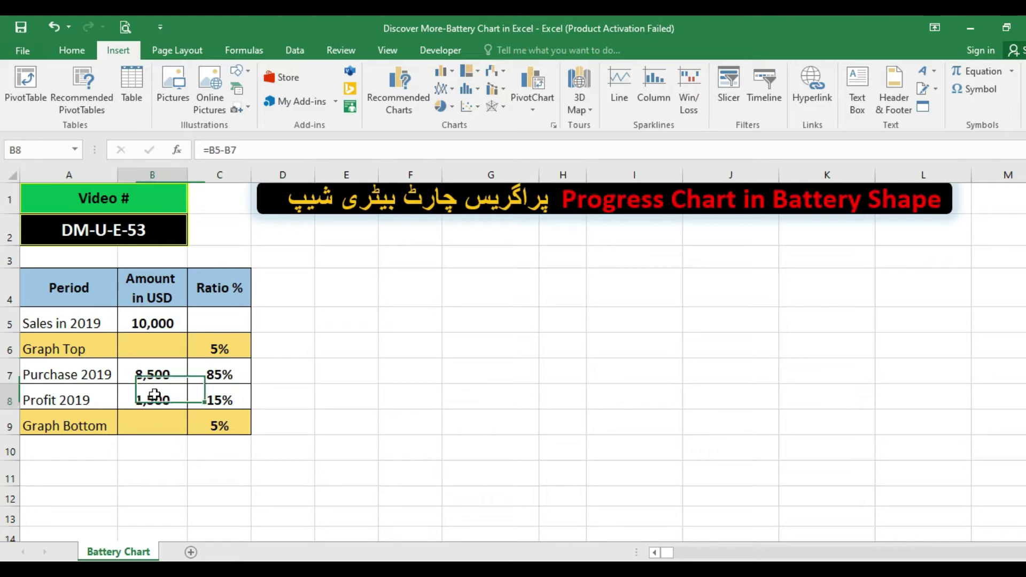
click(238, 407)
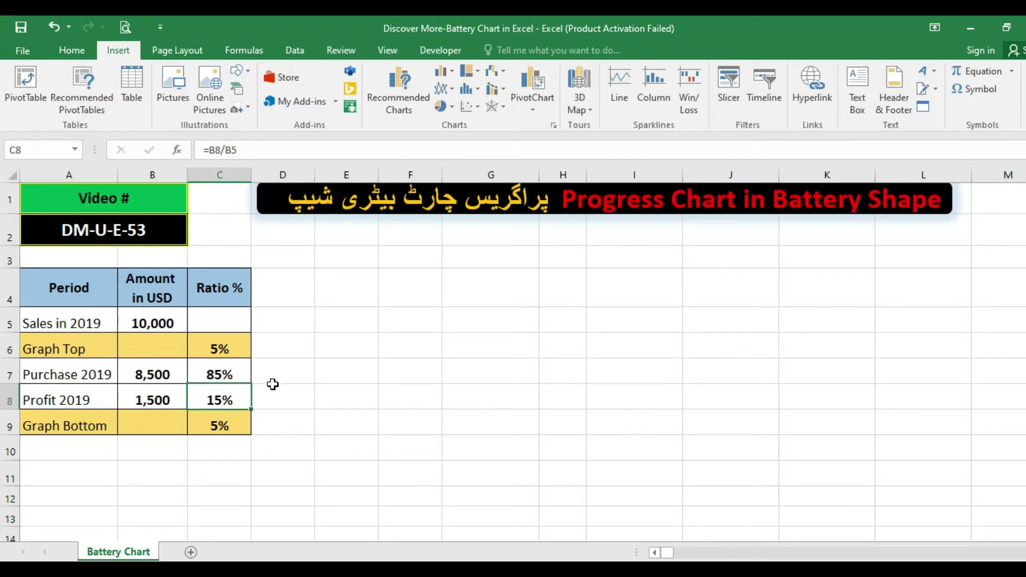
Select the Graph Top–Graph Bottom labels with Ratio % values and insert a 3-D Stacked Column
drag(99, 340, 200, 354)
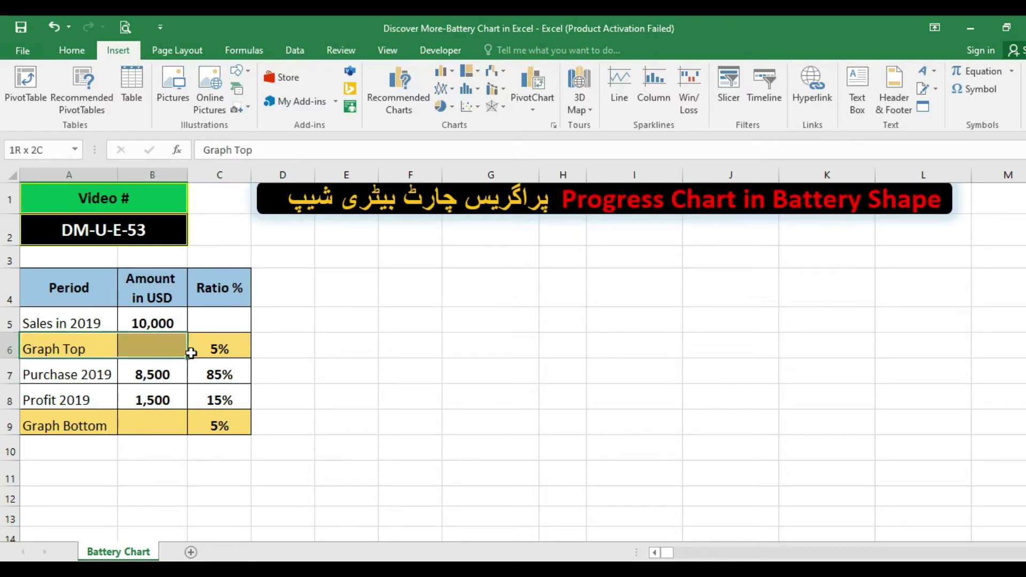
drag(103, 418, 227, 426)
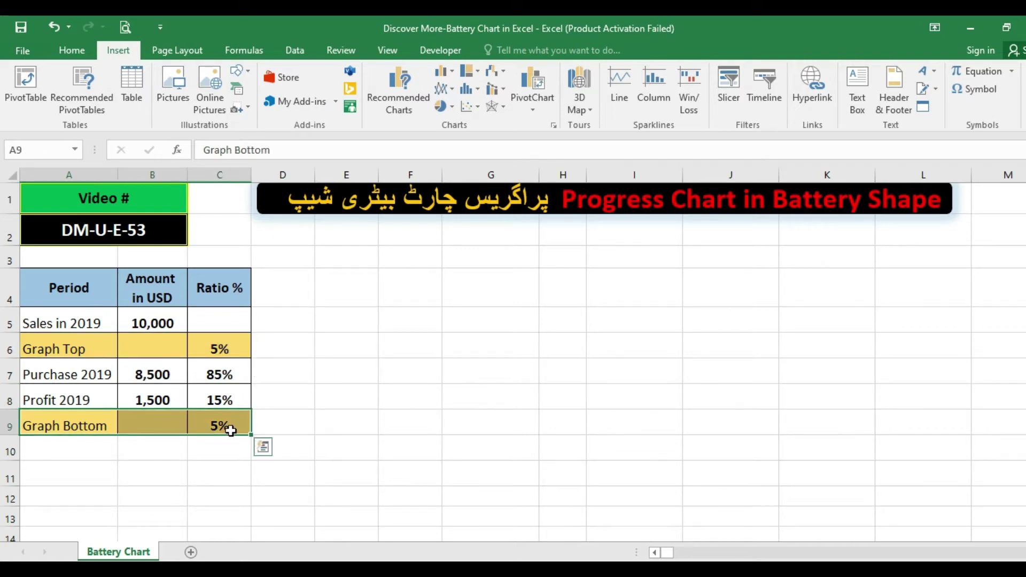
drag(51, 345, 240, 357)
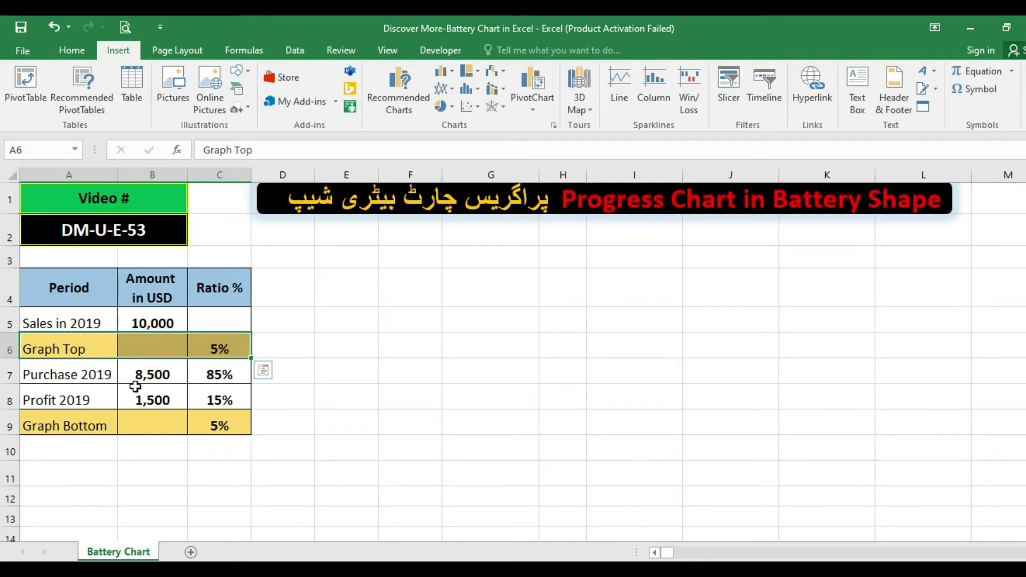
click(153, 382)
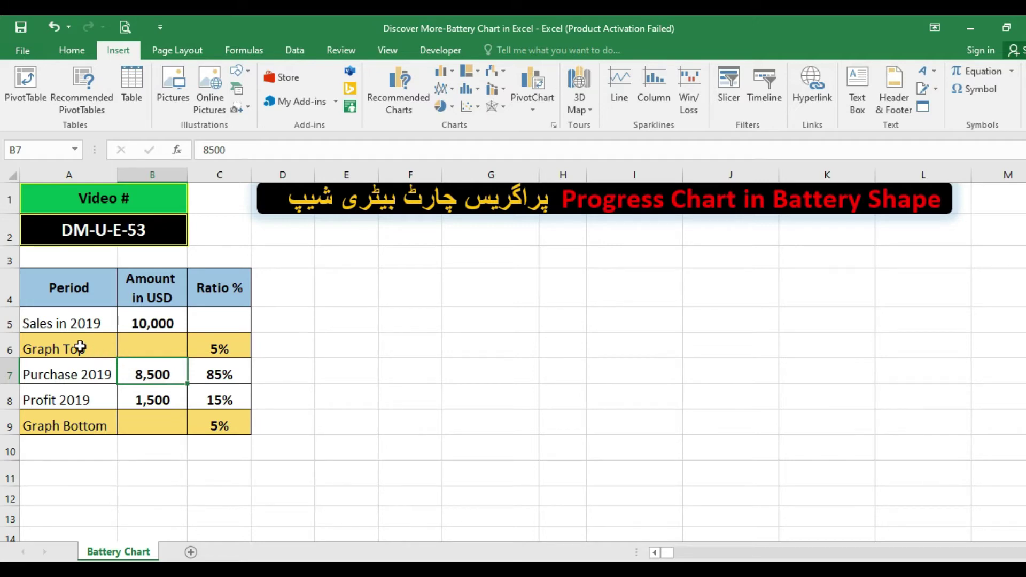
drag(80, 347, 80, 428)
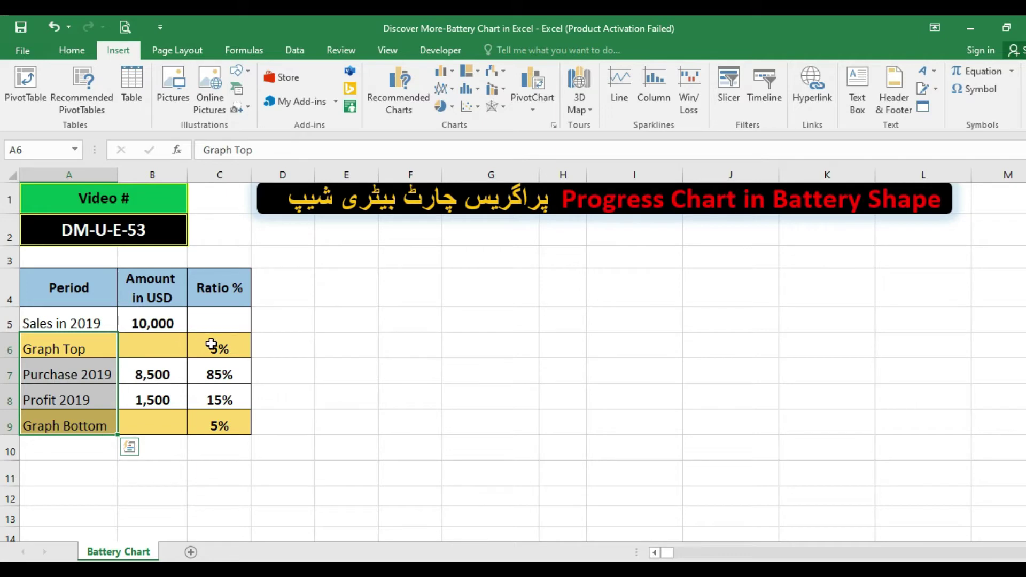
drag(211, 344, 207, 418)
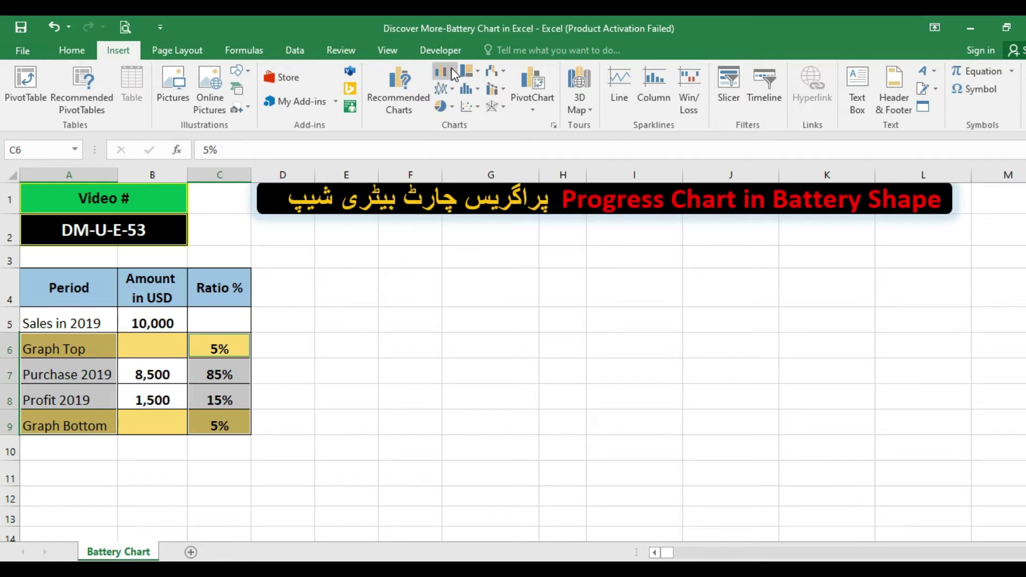
click(453, 74)
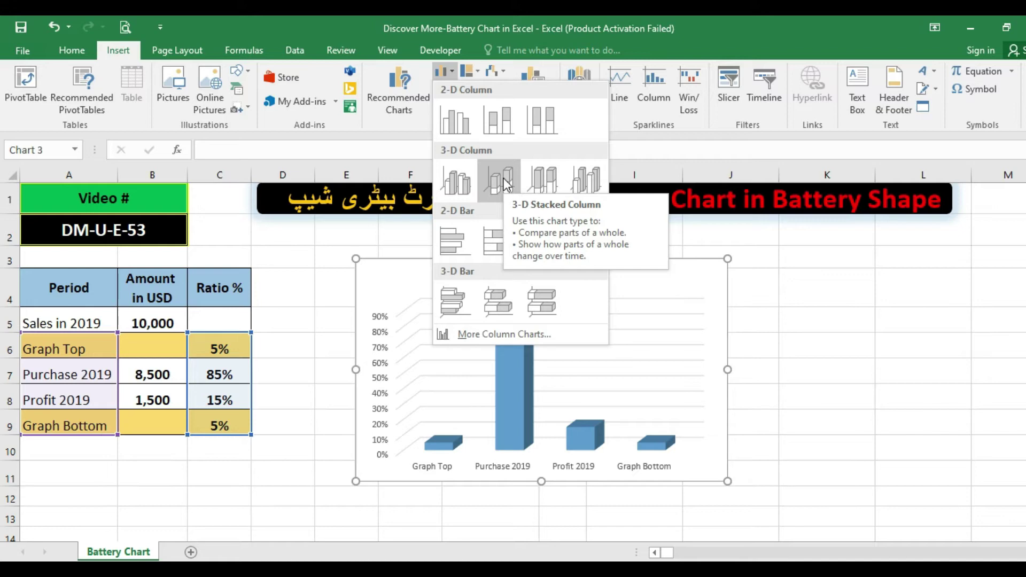
click(506, 184)
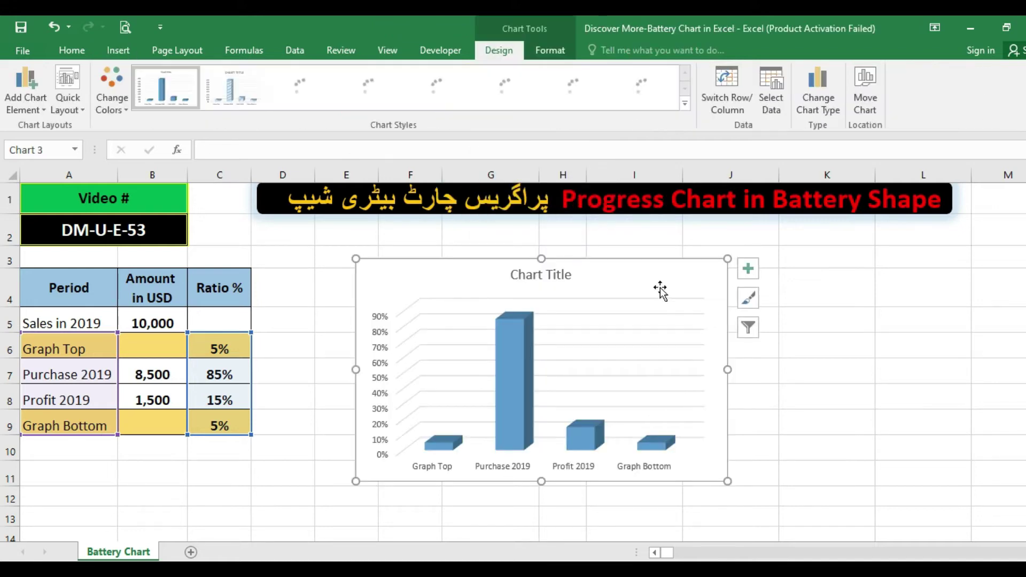
Drag the chart left beside the table and enlarge it from its bottom-right corner
drag(617, 264, 541, 248)
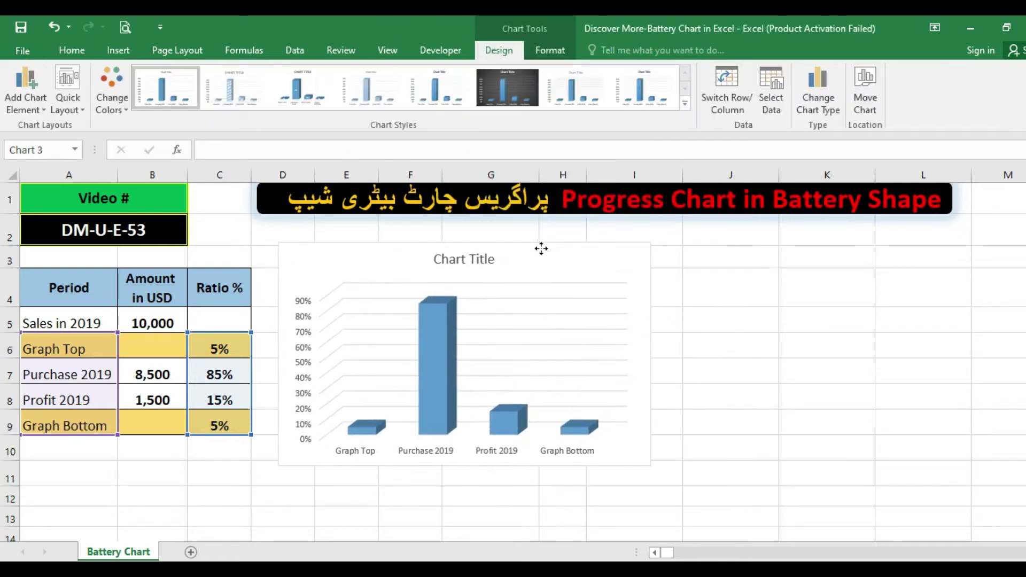
mouse_move(647, 466)
mouse_down()
mouse_move(800, 510)
mouse_move(867, 514)
mouse_up()
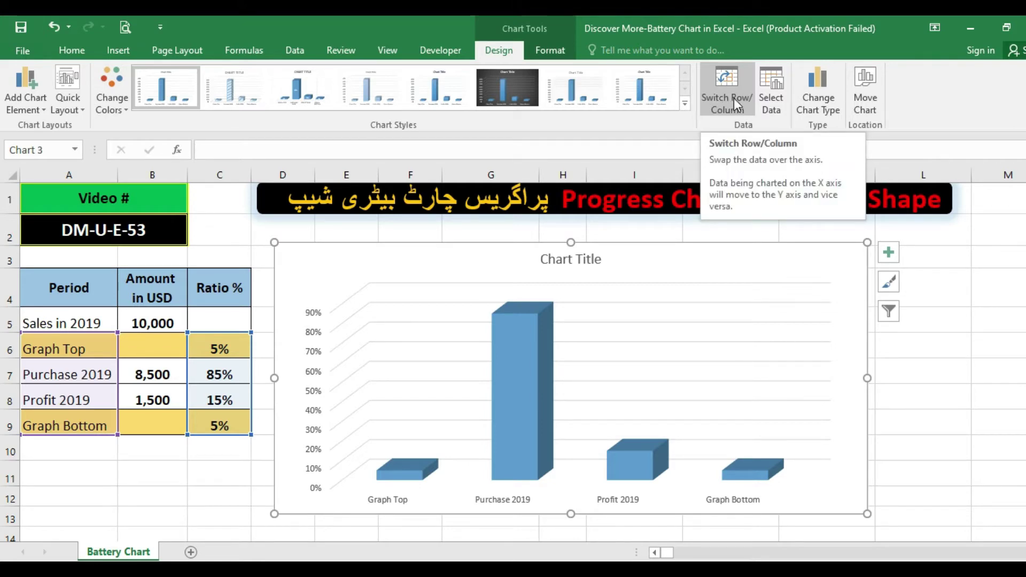
Stack the four ratios into one column and delete the chart title and vertical axis
click(733, 94)
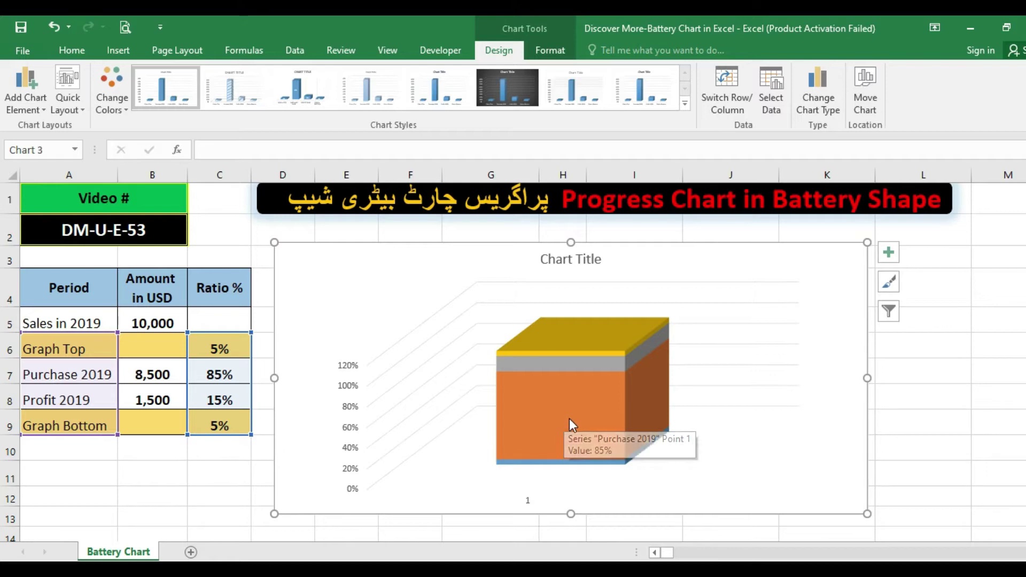
mouse_move(561, 417)
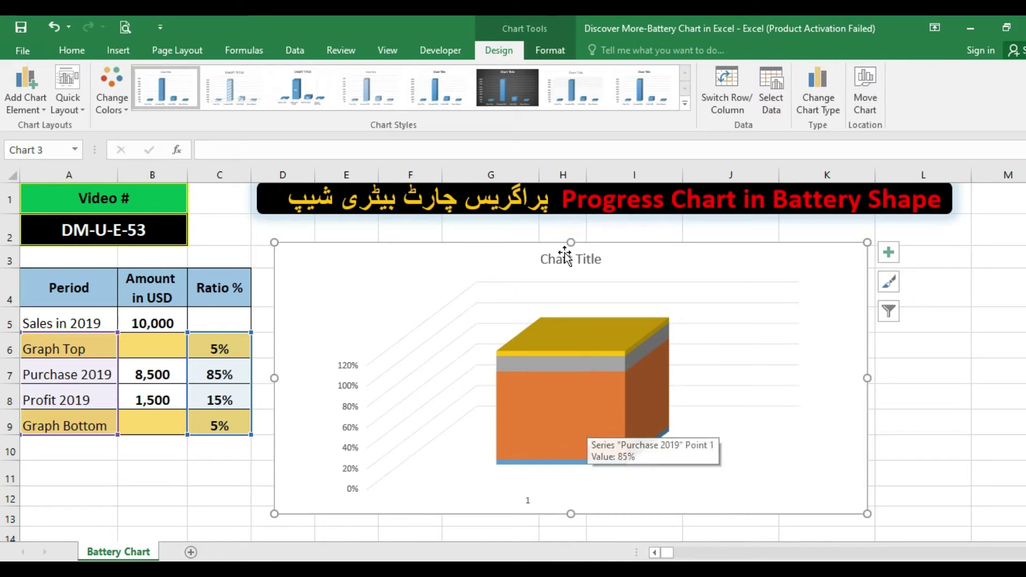
click(588, 265)
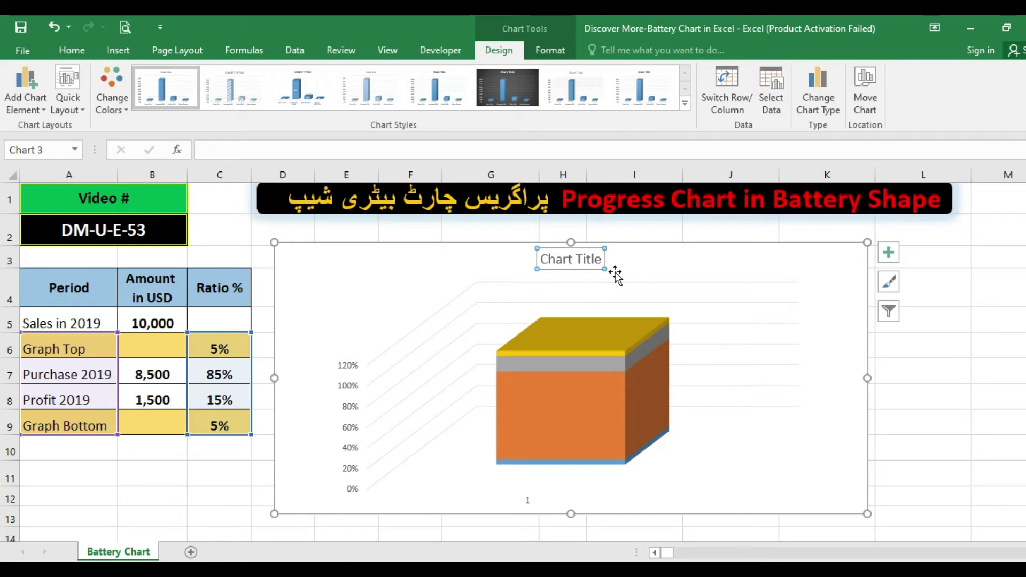
key(Delete)
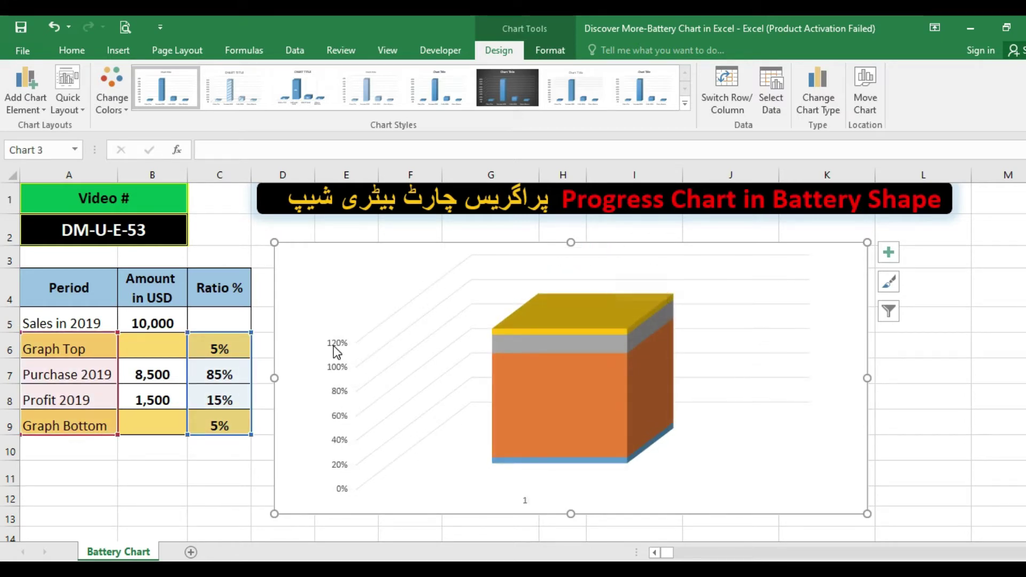
click(341, 354)
key(Delete)
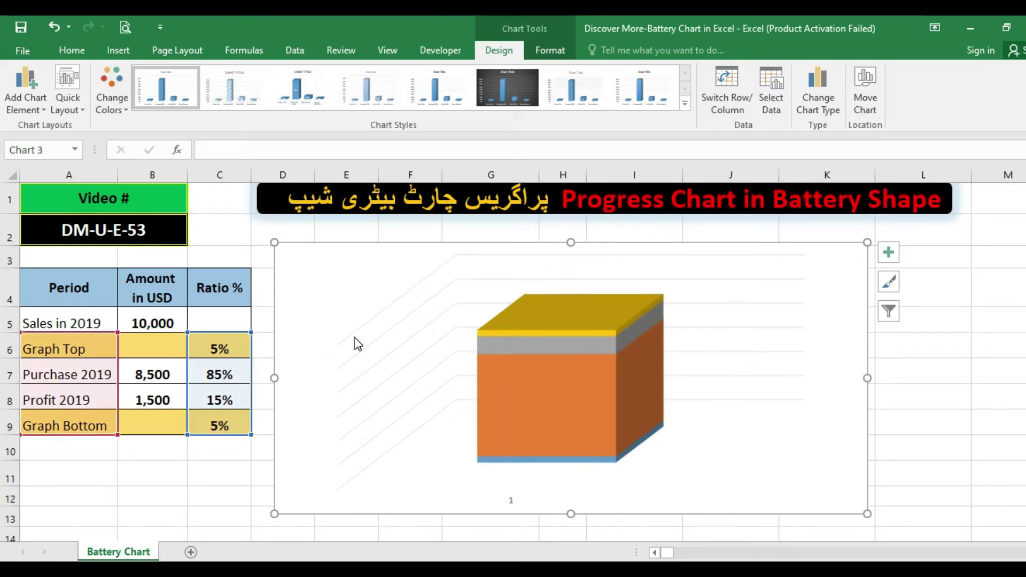
Remove the horizontal gridlines and stretch the plot area to fill the chart
click(354, 338)
click(357, 343)
key(Delete)
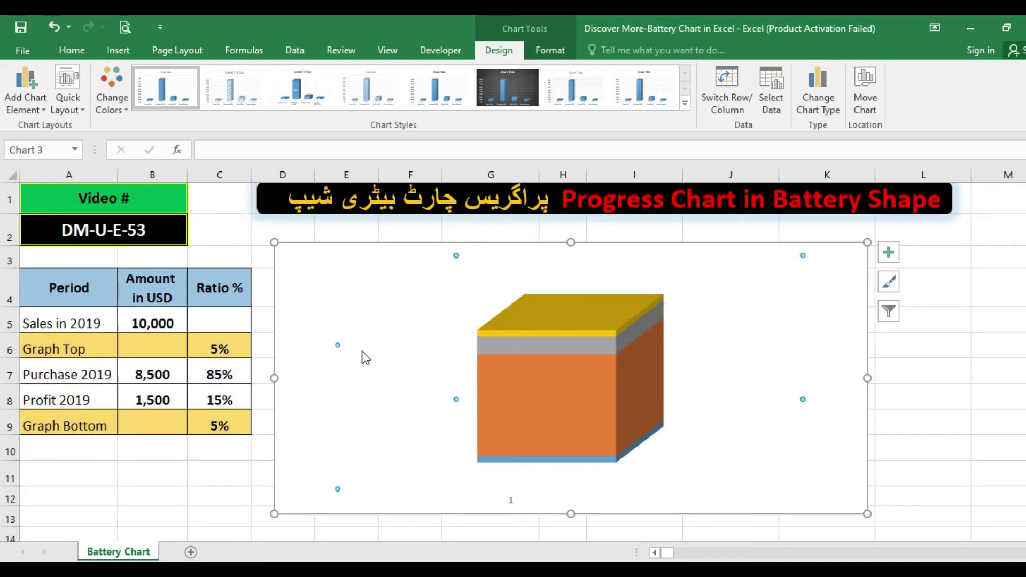
click(510, 502)
drag(510, 502, 560, 522)
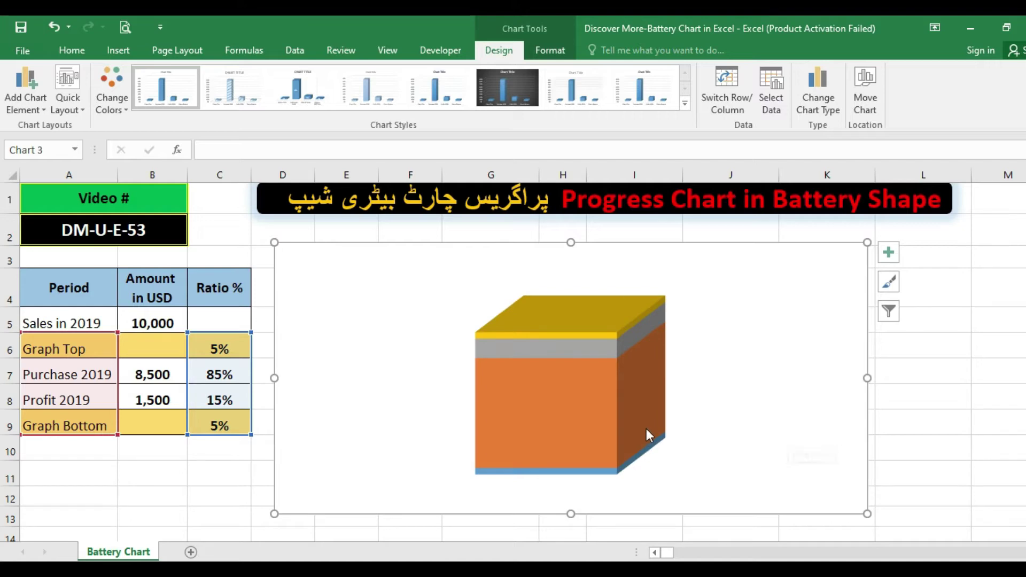
mouse_move(640, 385)
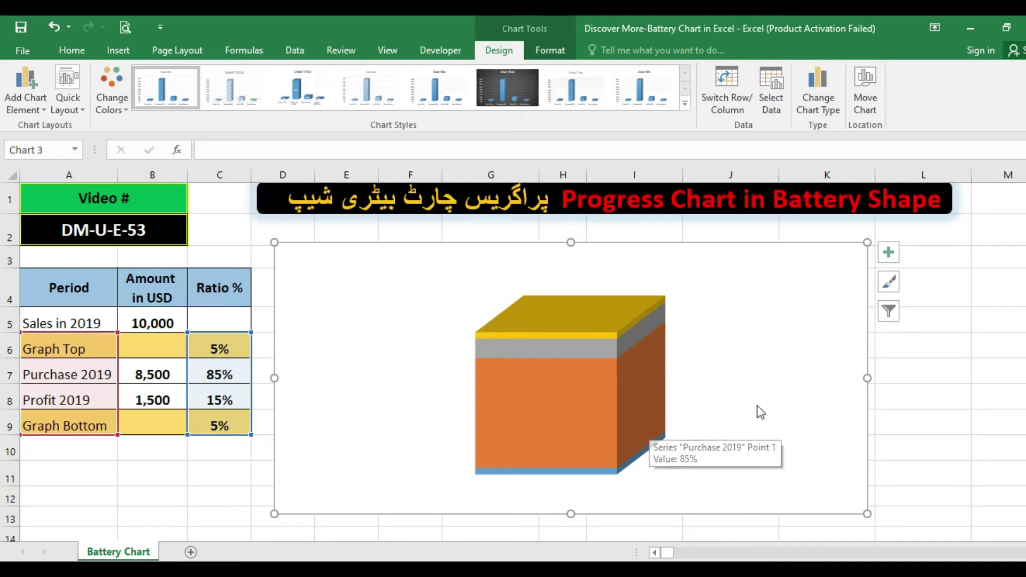
Set the data series column shape to Cylinder in Format Data Series
right_click(567, 375)
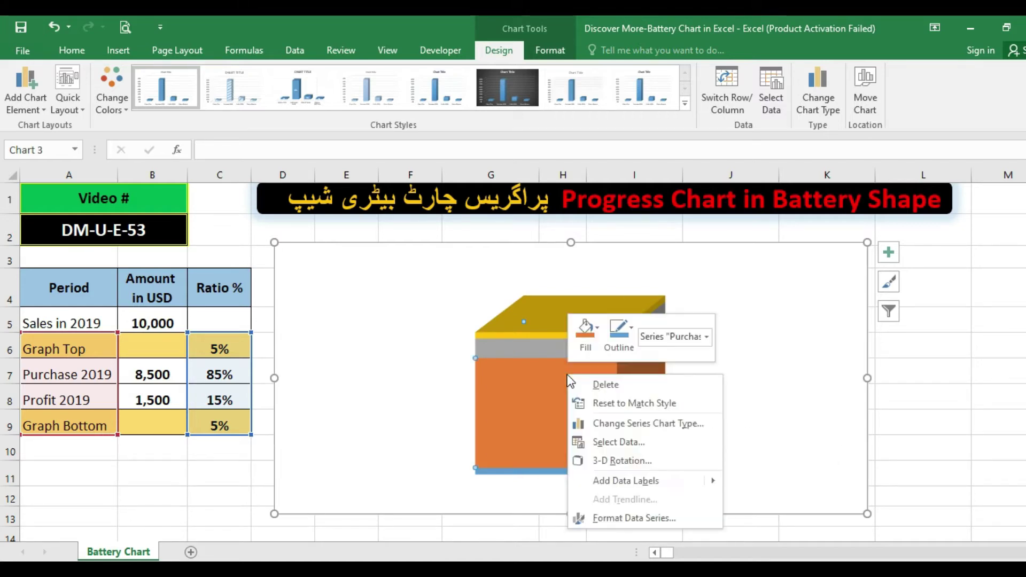
click(599, 518)
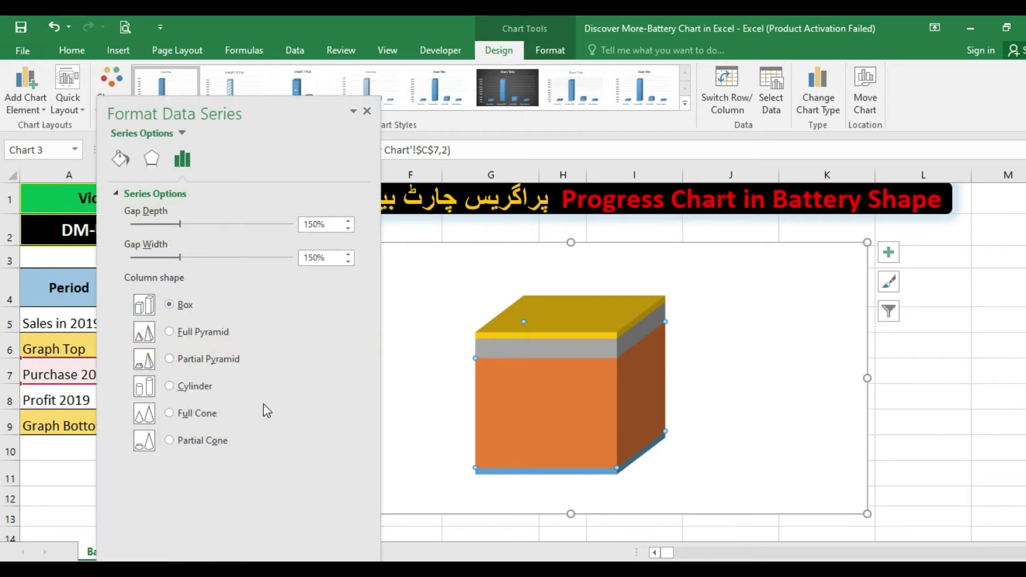
click(170, 385)
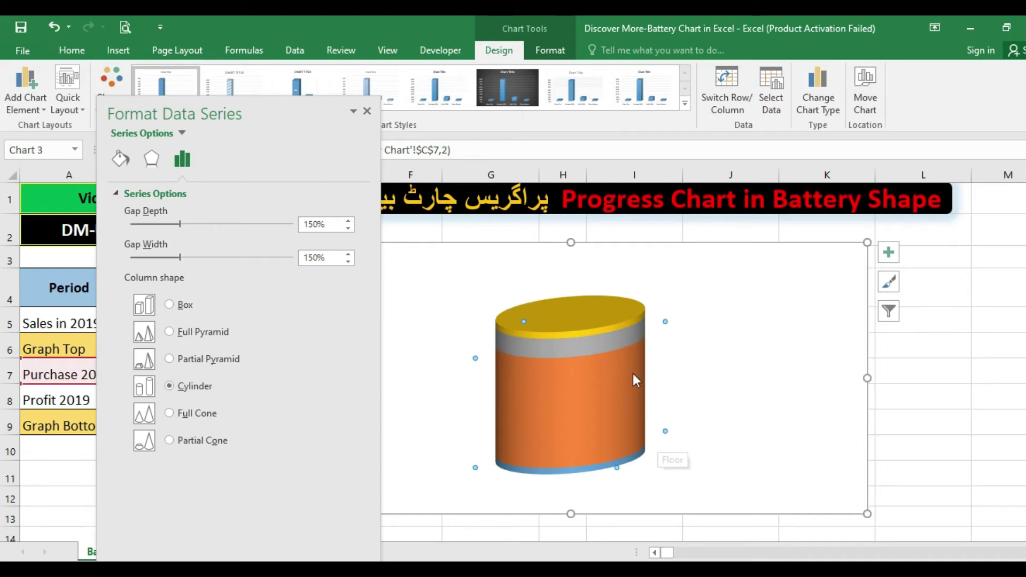
click(367, 112)
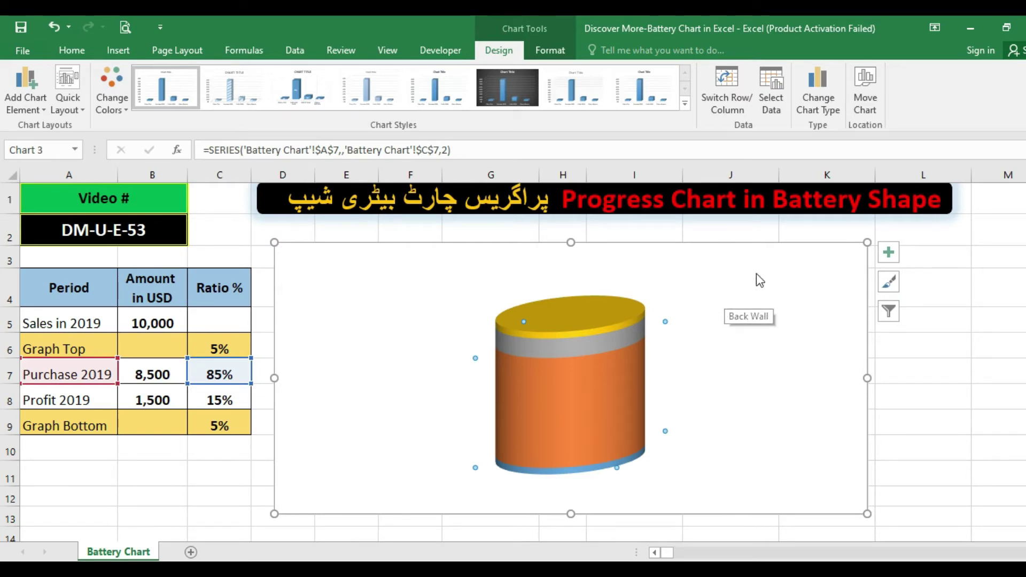
Set the chart's 3-D rotation to X 0° and Y 10° so the cylinder stands upright
right_click(535, 383)
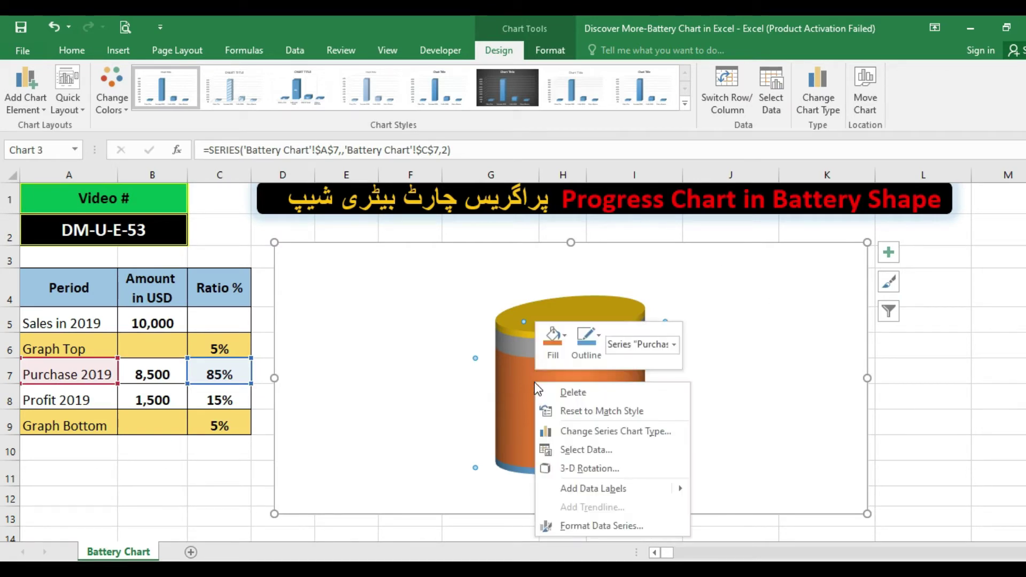
click(610, 469)
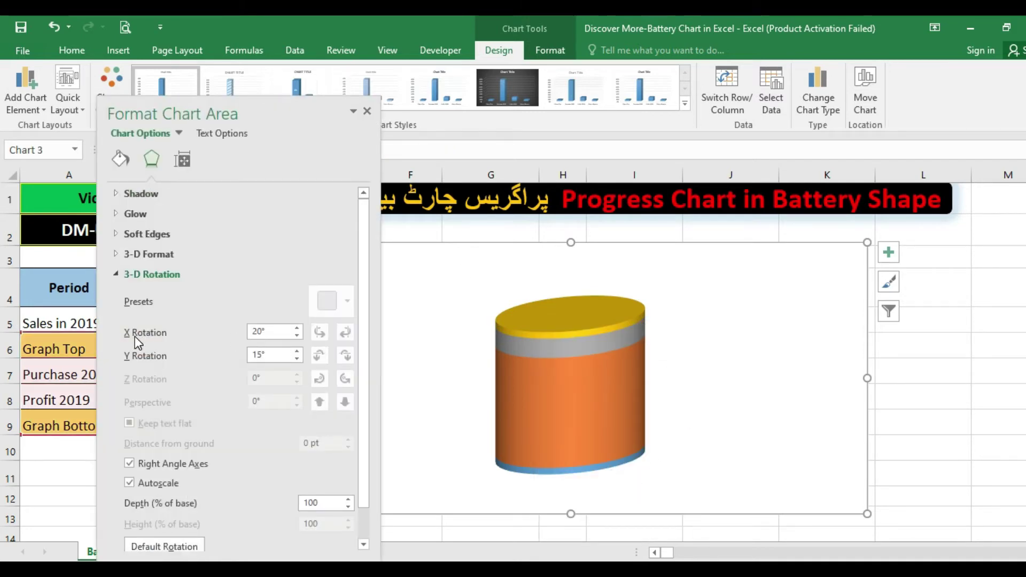
click(297, 335)
click(297, 336)
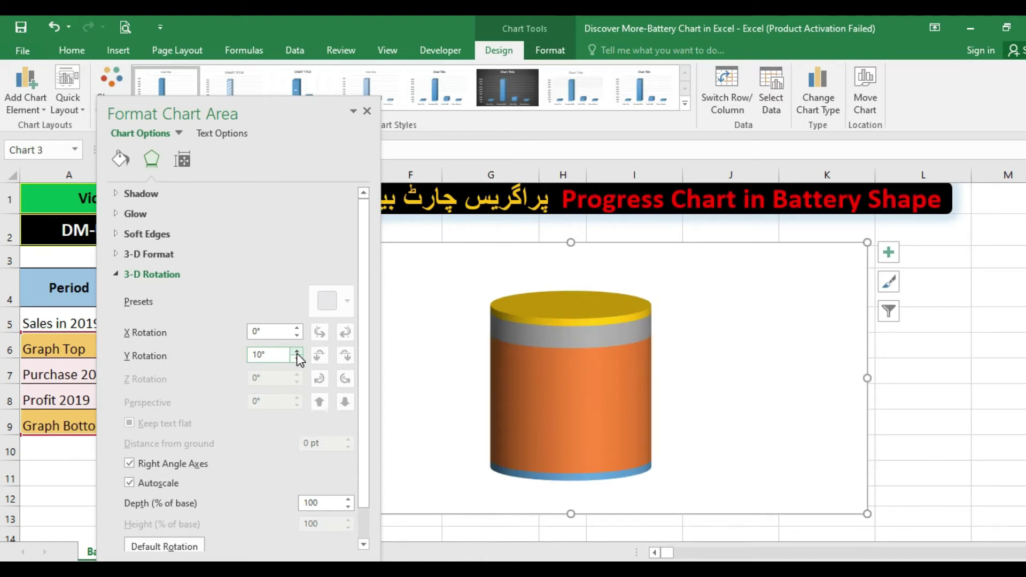
click(296, 360)
click(367, 112)
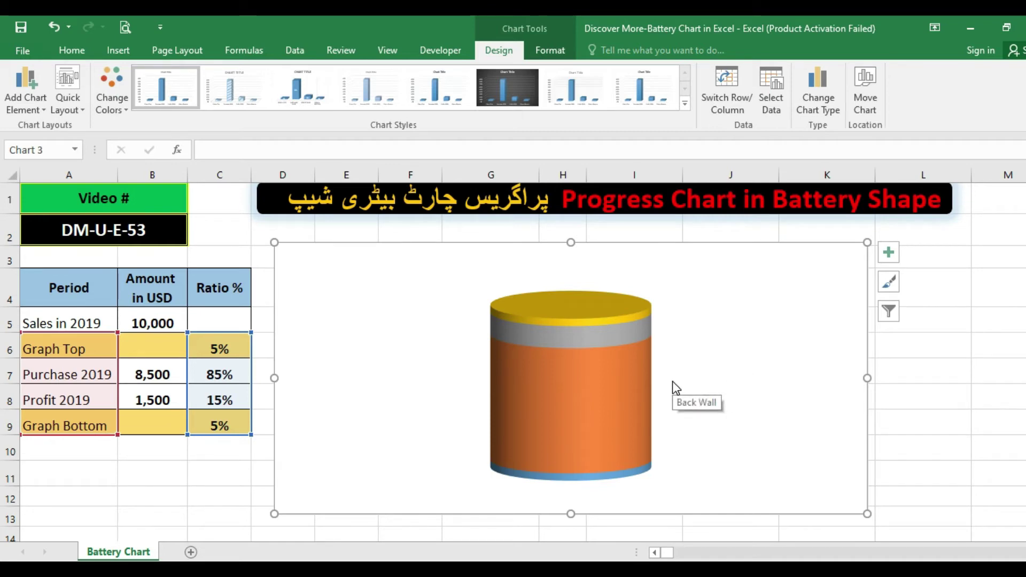
click(578, 322)
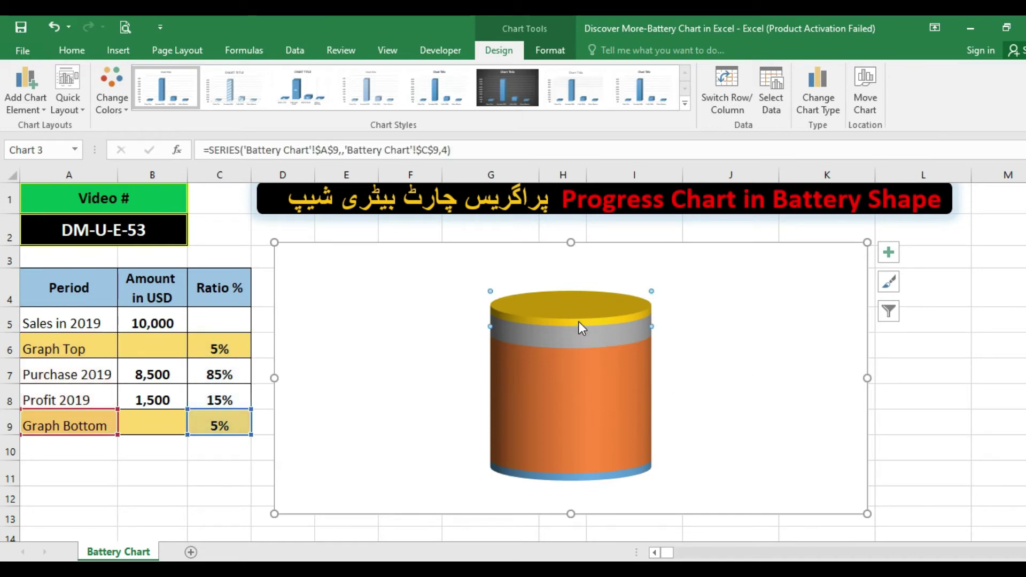
Fill the gold top cap light grey, then repeat the grey fill on the blue bottom band
click(74, 51)
click(248, 101)
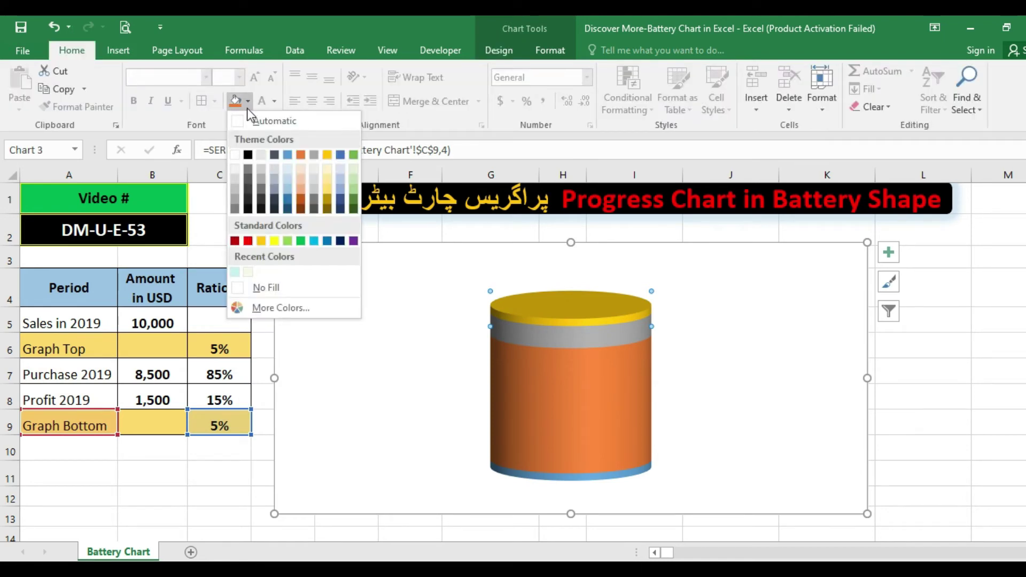
click(234, 155)
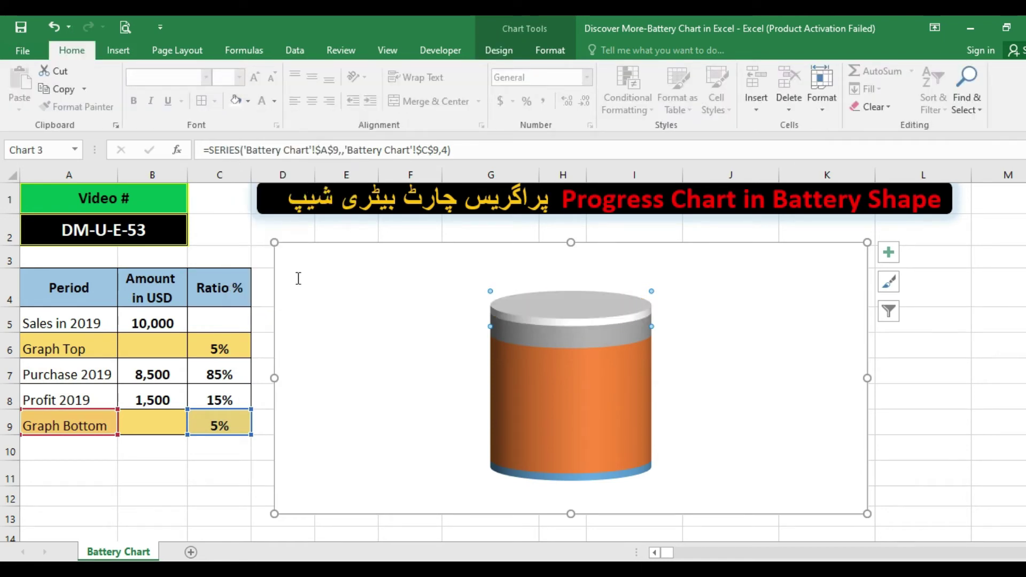
click(581, 479)
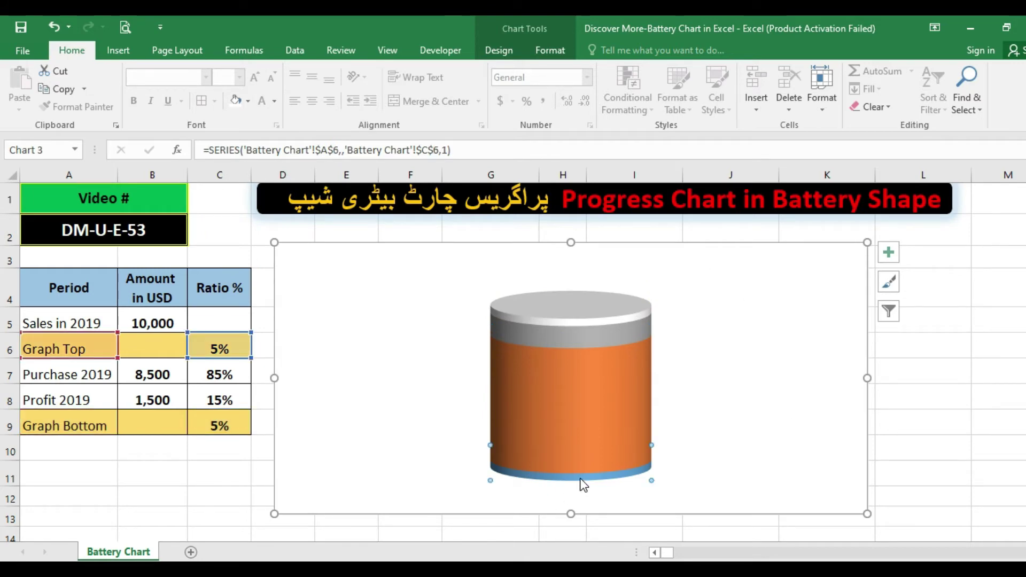
key(F4)
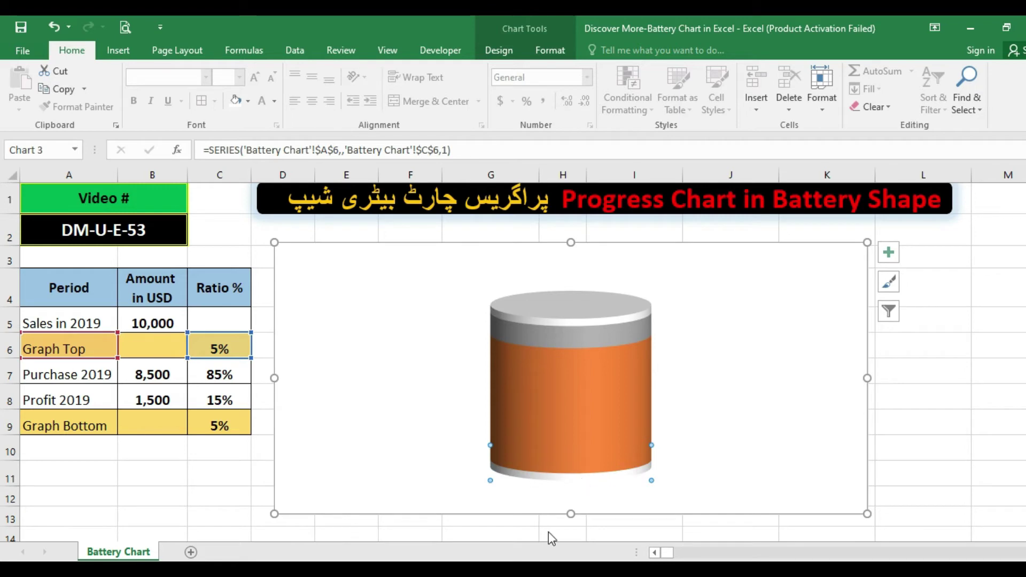
click(550, 333)
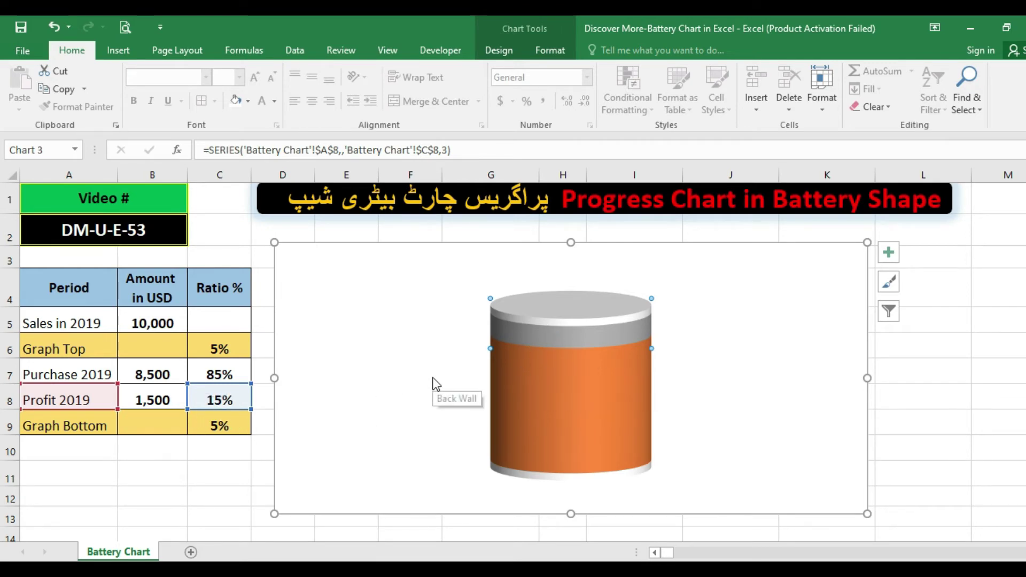
Give the Profit 2019 band No fill and a solid grey border line
right_click(543, 336)
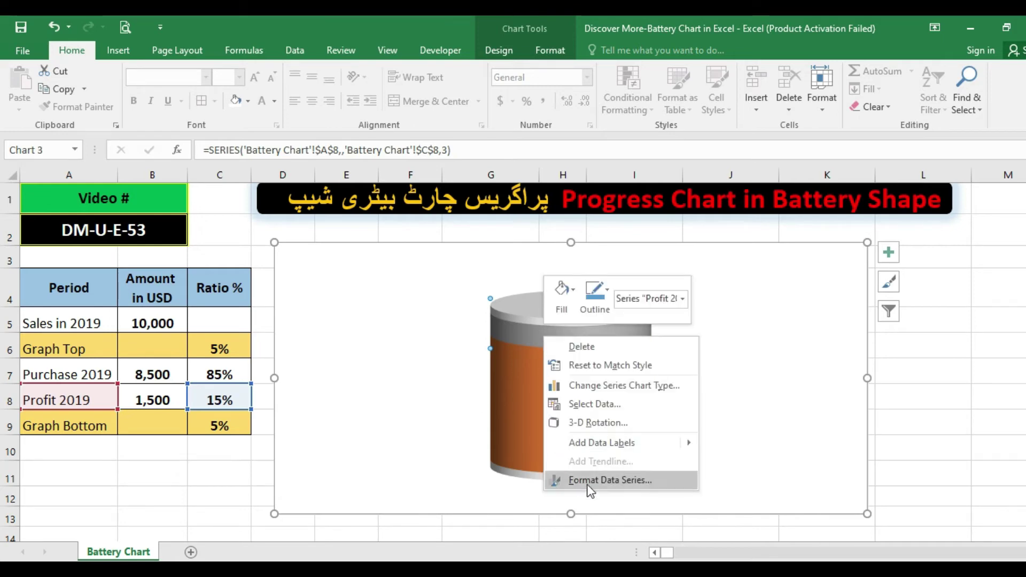
click(606, 482)
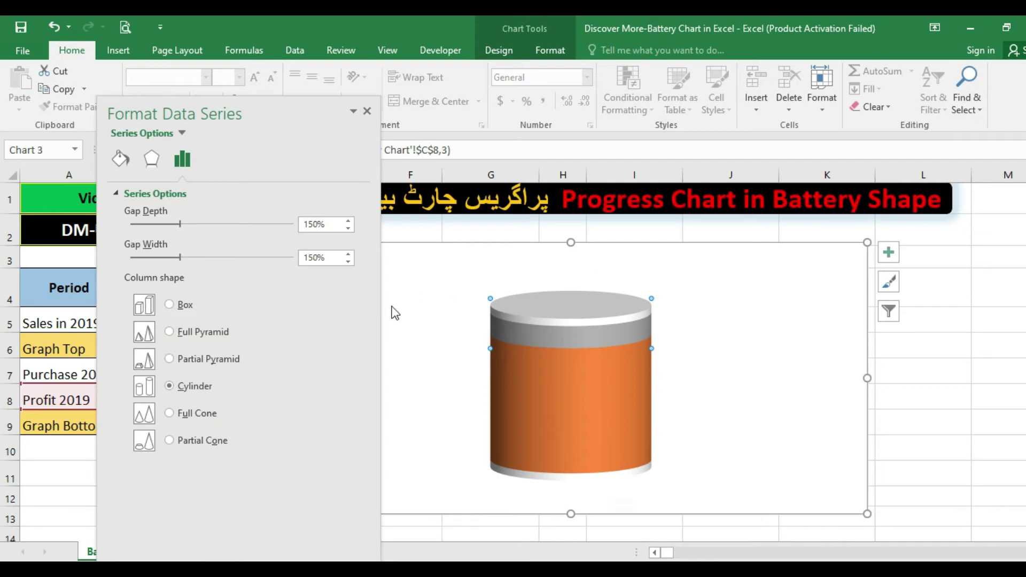
click(121, 160)
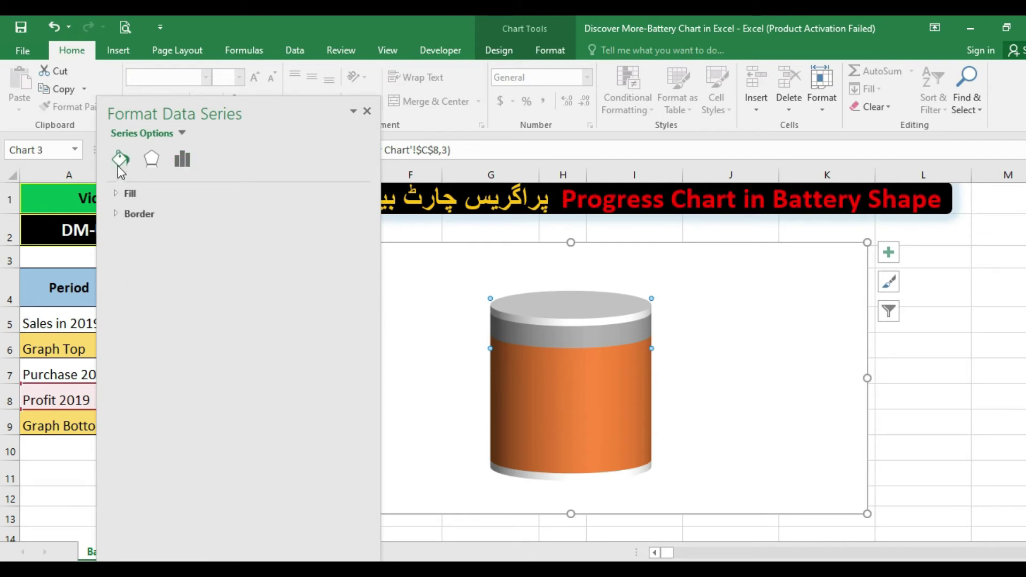
click(118, 195)
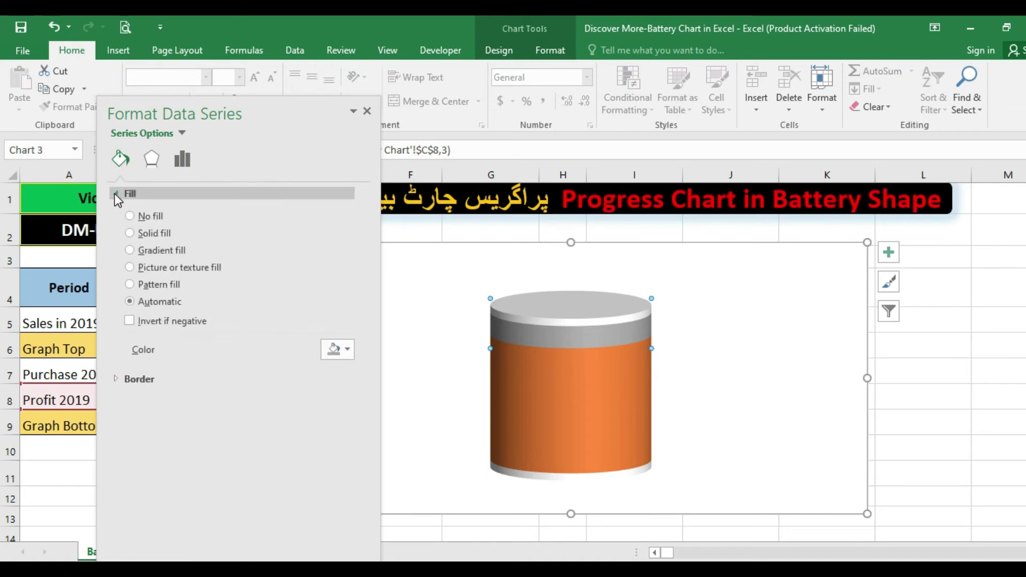
click(129, 217)
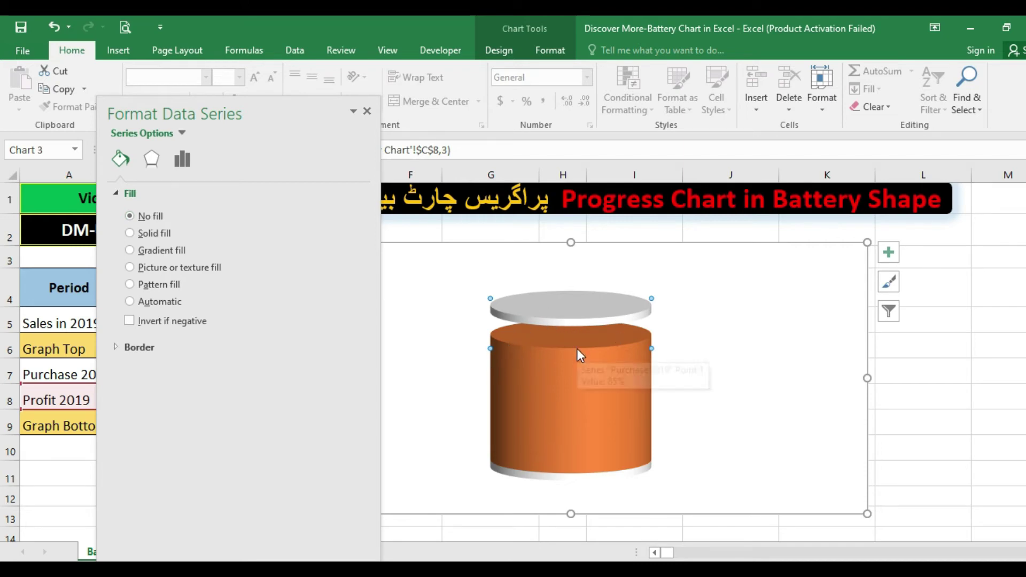
click(116, 348)
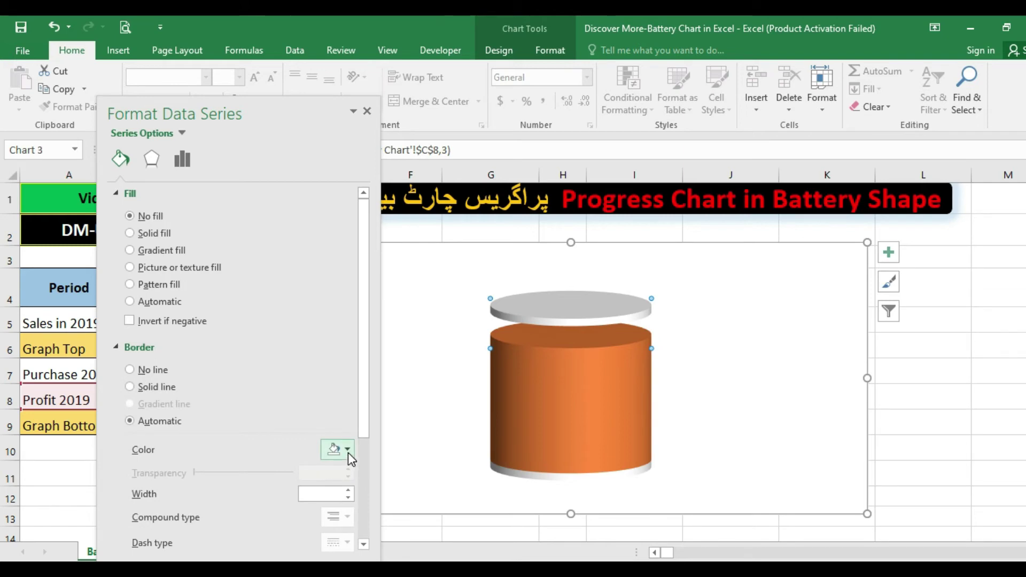
click(348, 450)
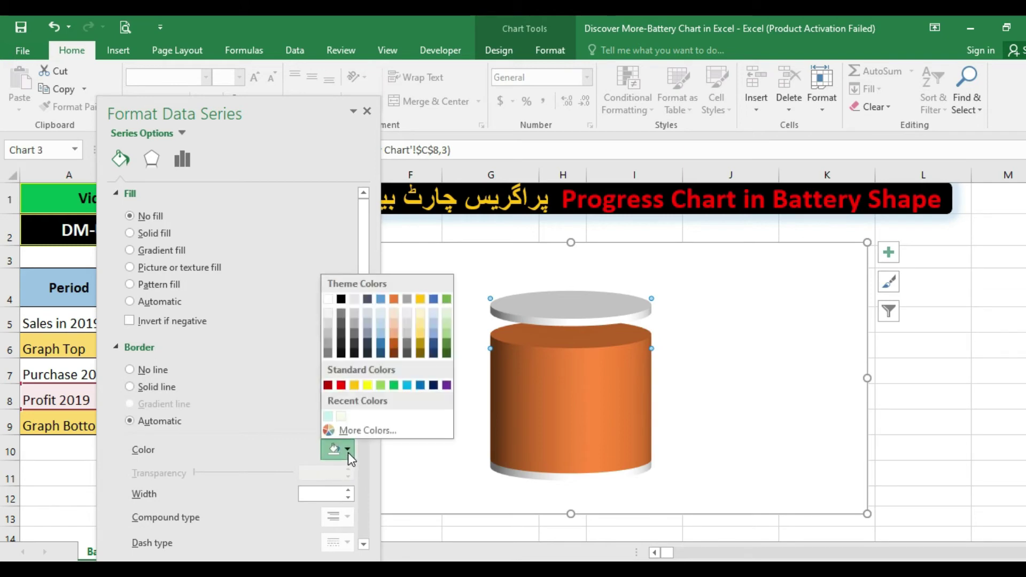
click(355, 320)
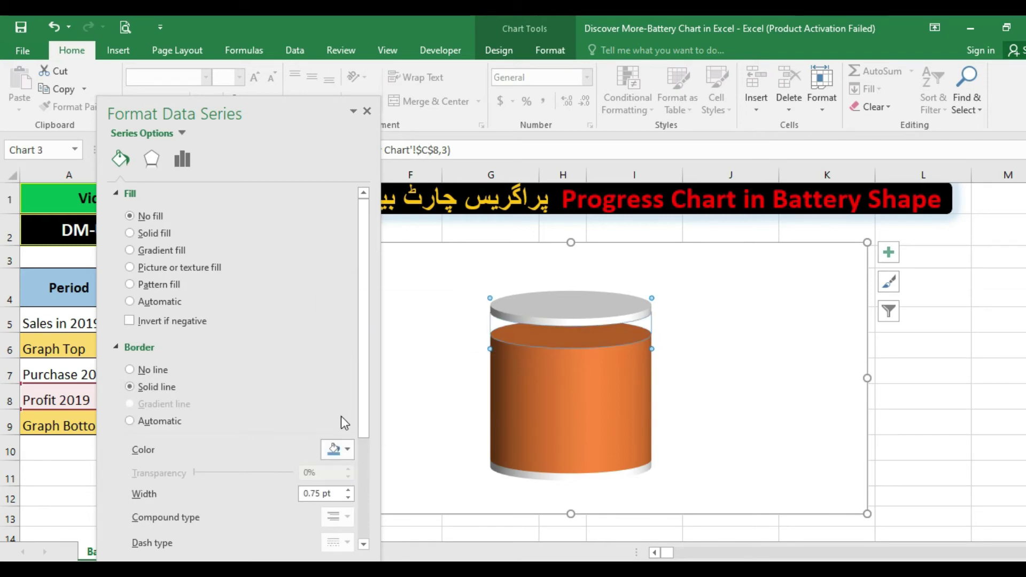
click(348, 448)
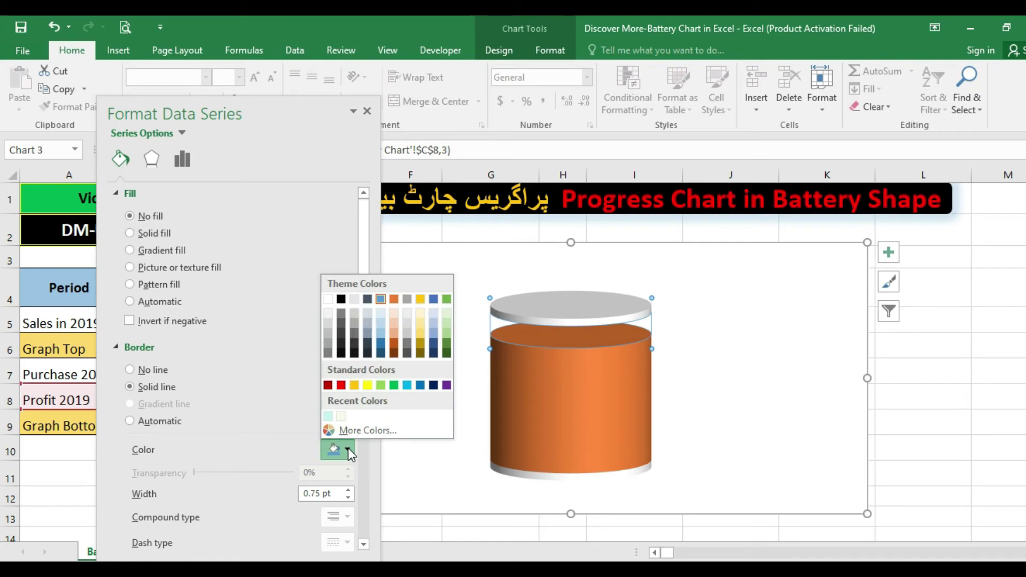
click(355, 323)
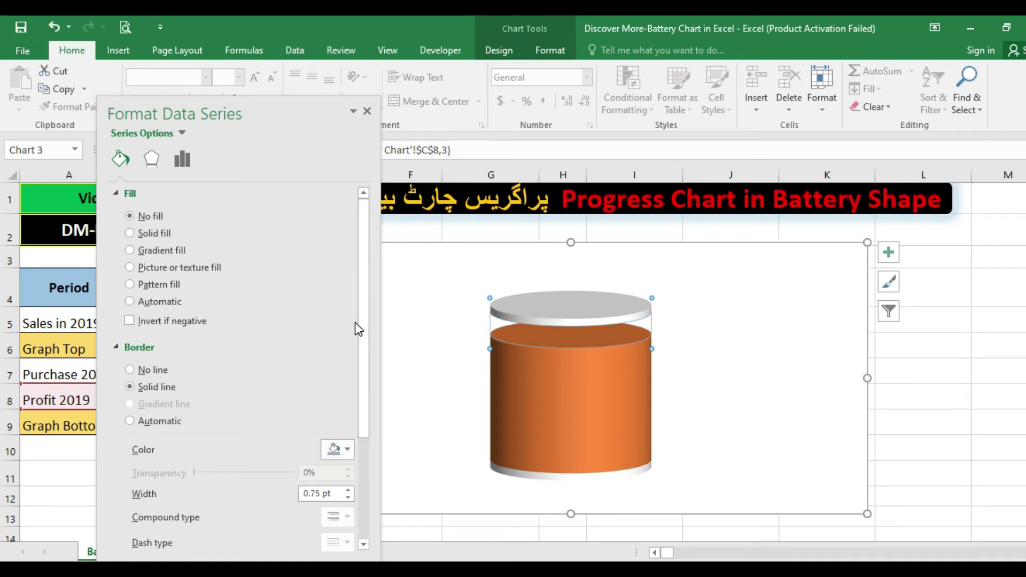
click(367, 110)
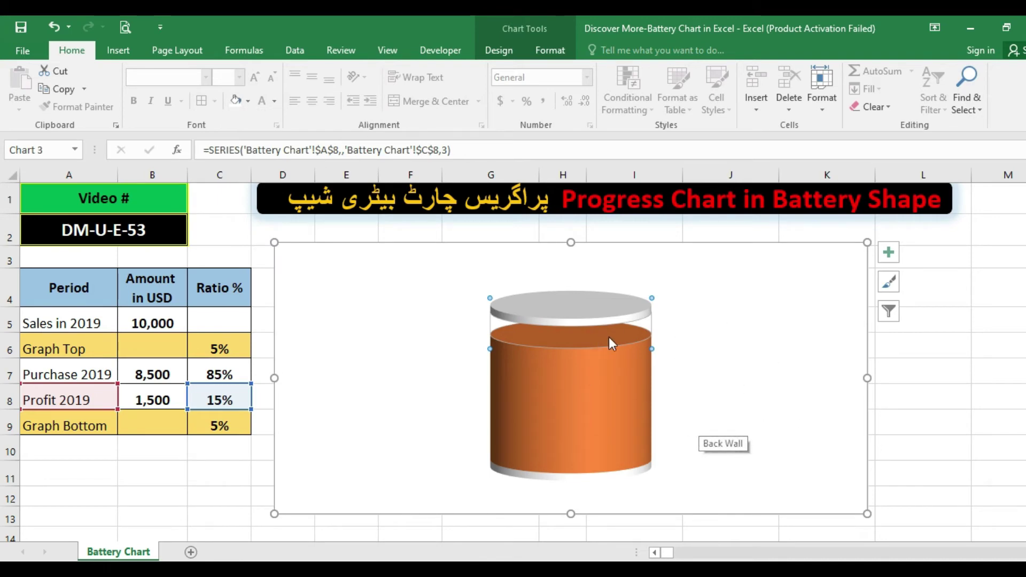
Add a percentage data label to the Profit 2019 band
click(730, 418)
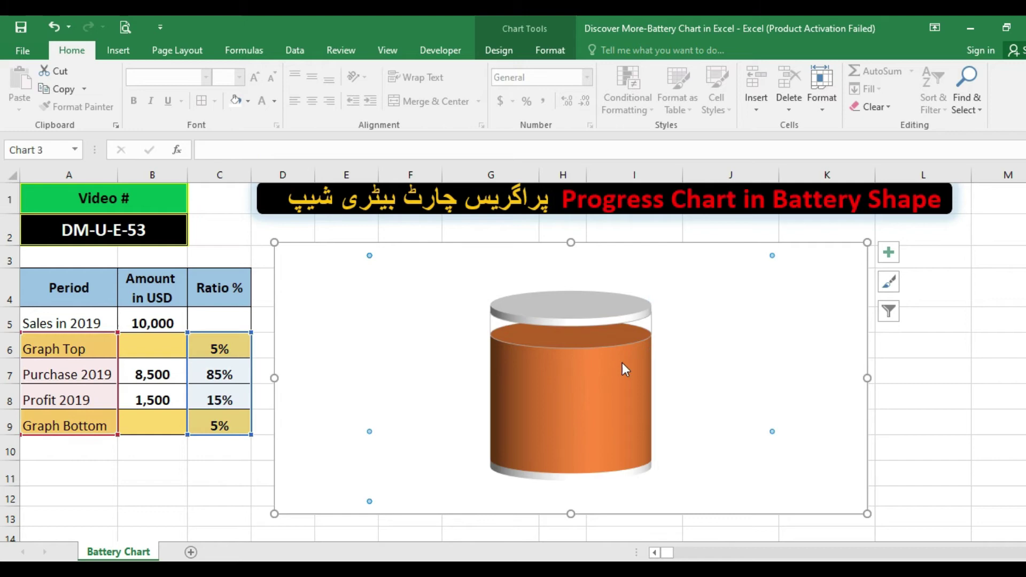
click(553, 336)
right_click(554, 336)
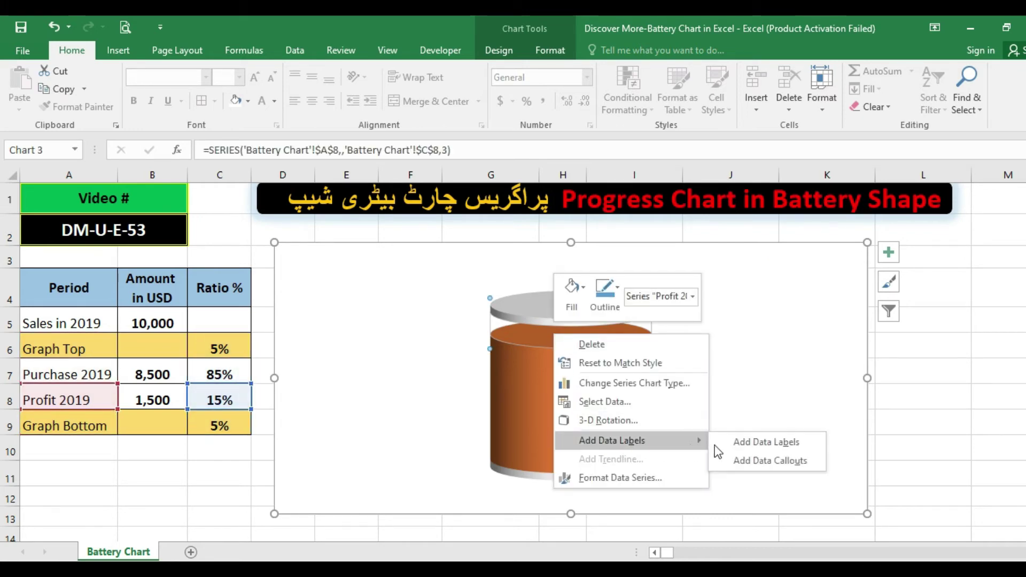
key(Return)
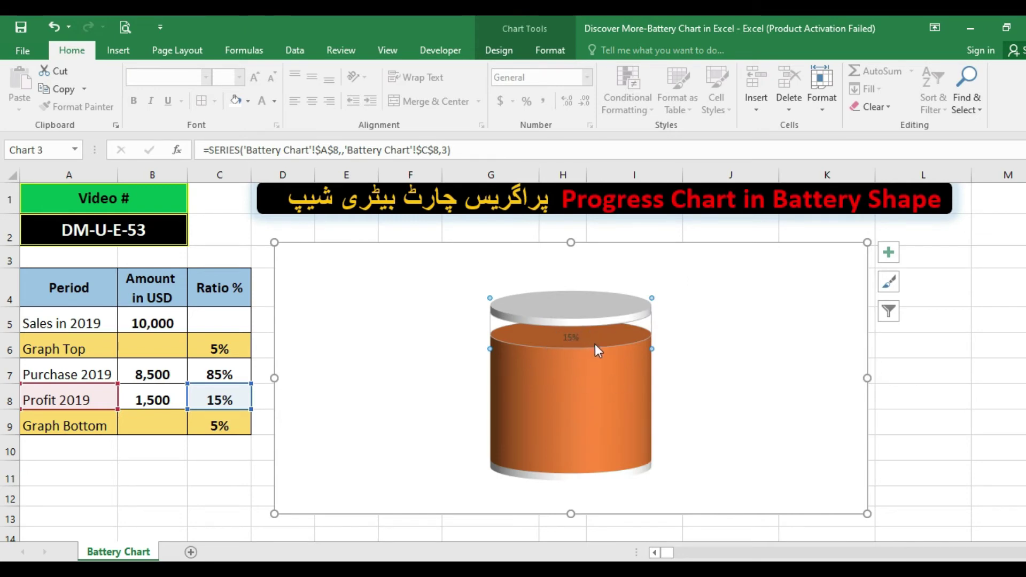
Fill the orange Purchase 2019 section with a blue theme colour
click(565, 400)
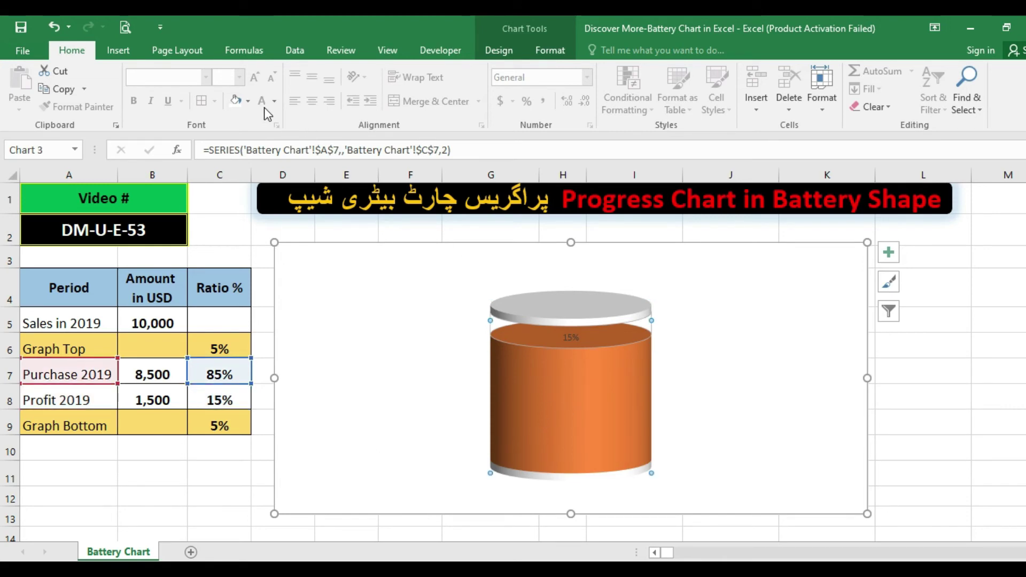
click(249, 102)
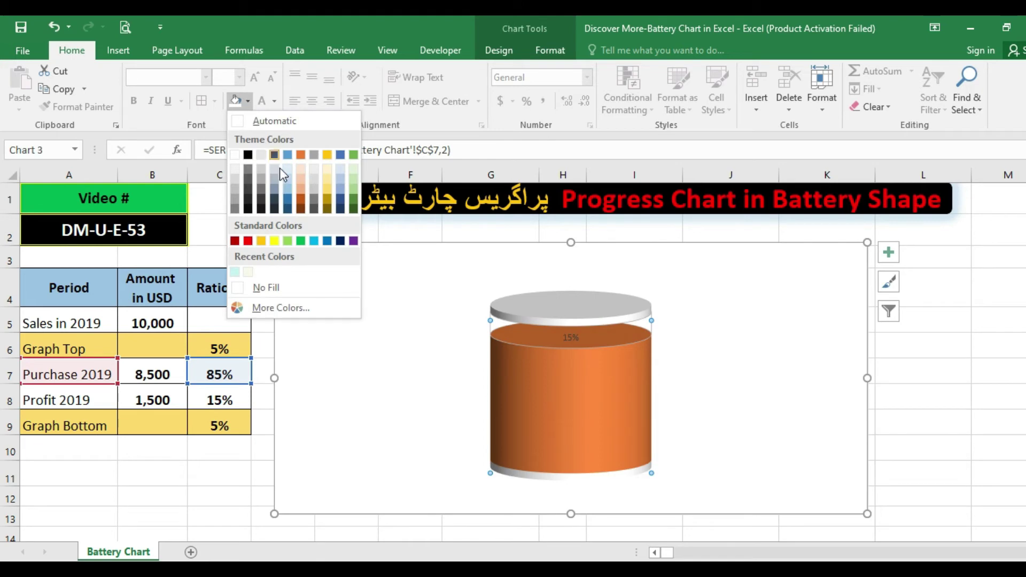
click(287, 202)
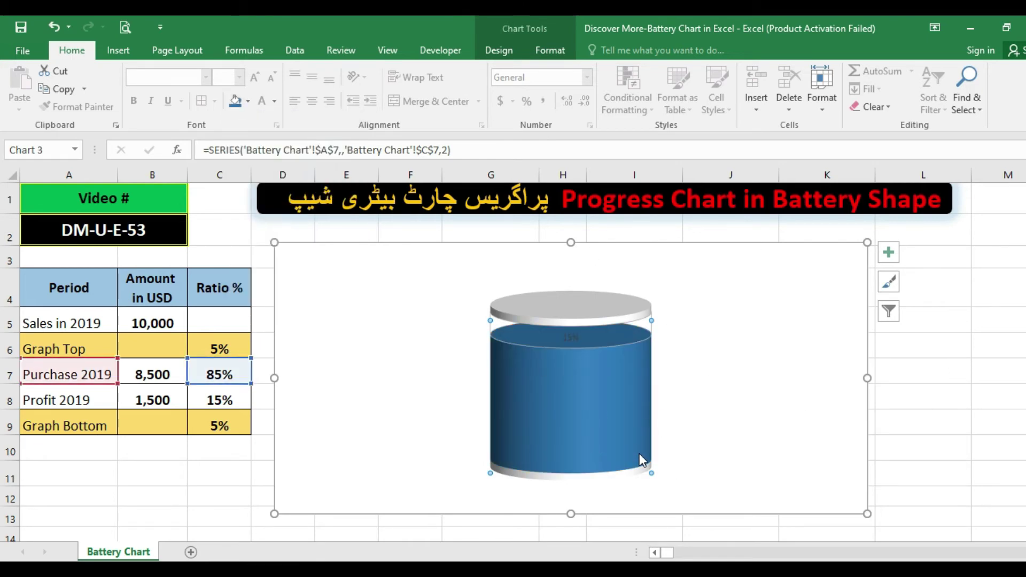
Add data labels and drag the 85% and 15% labels to the left of the cylinder
right_click(586, 384)
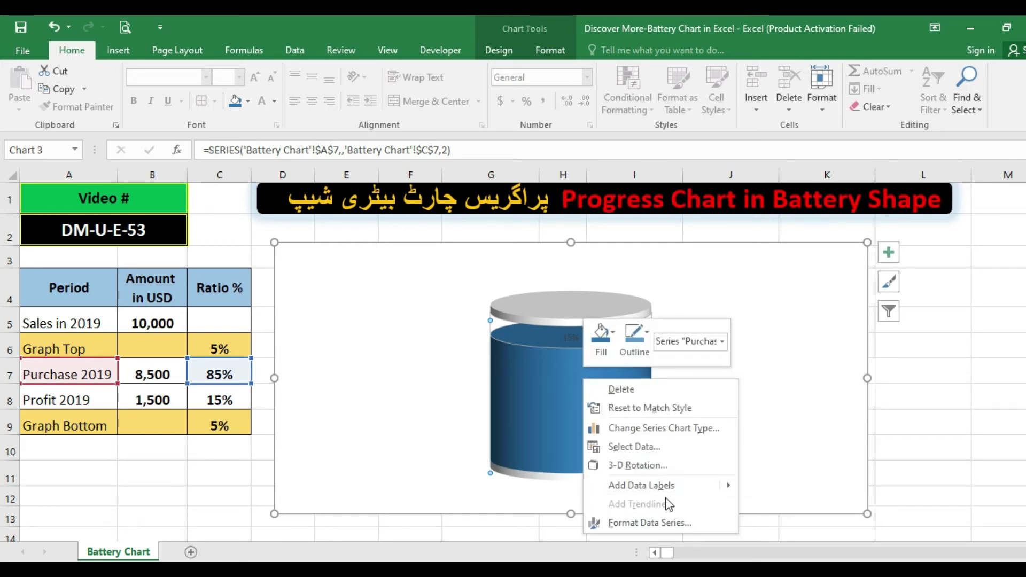
mouse_move(641, 485)
click(773, 487)
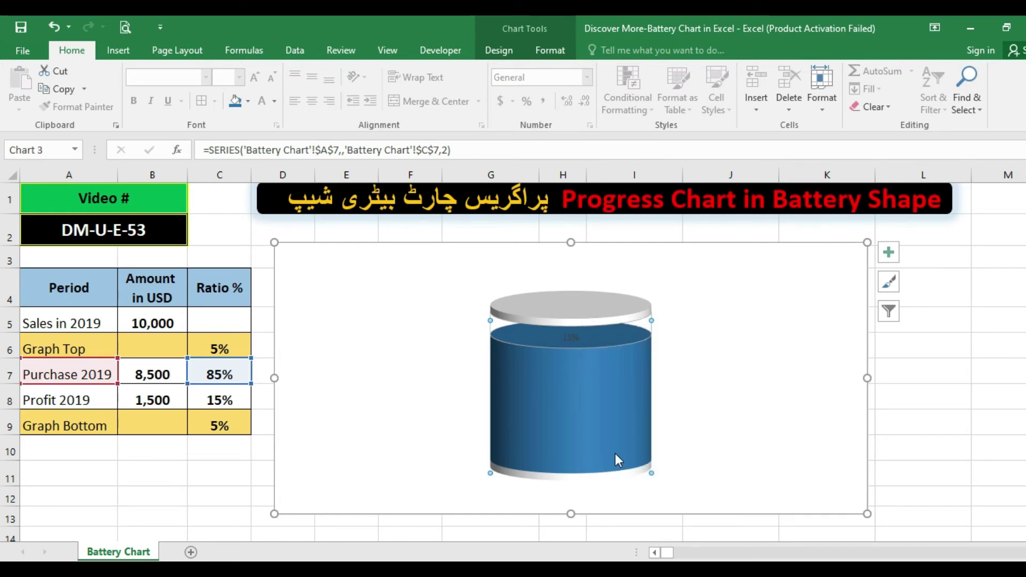
click(574, 409)
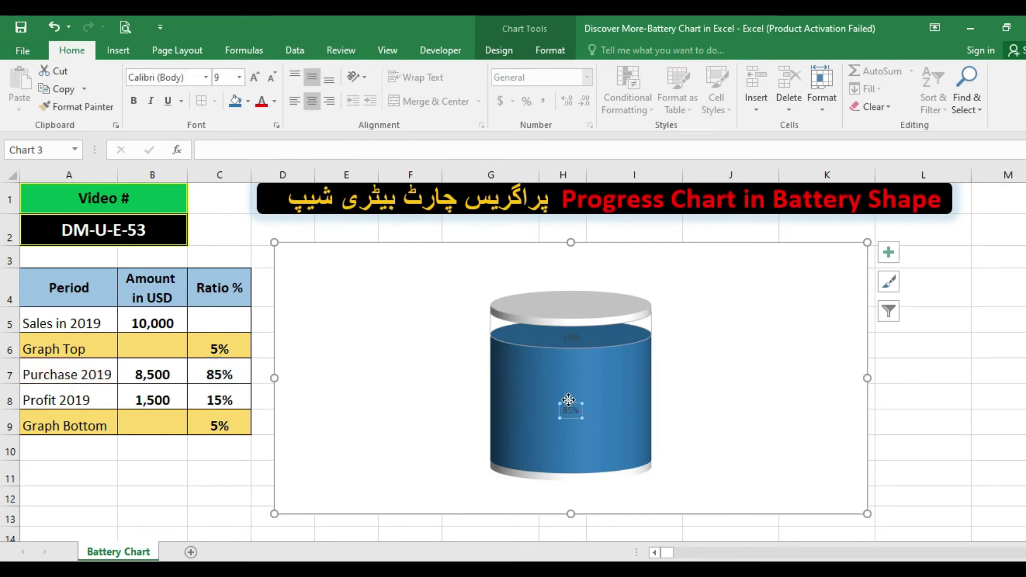
mouse_move(571, 410)
mouse_down()
mouse_move(499, 402)
mouse_move(385, 416)
mouse_up()
click(569, 334)
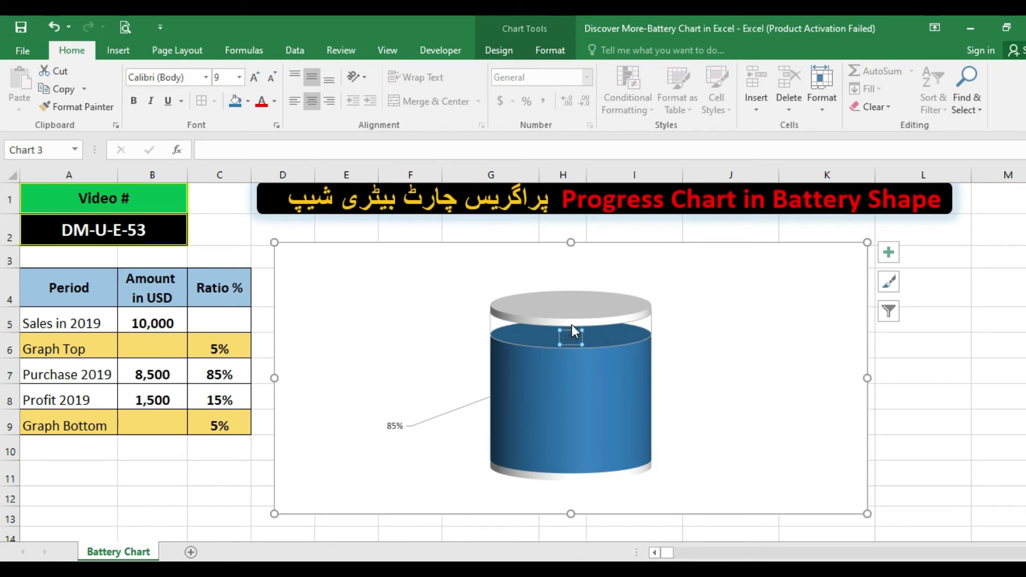
drag(571, 327, 400, 331)
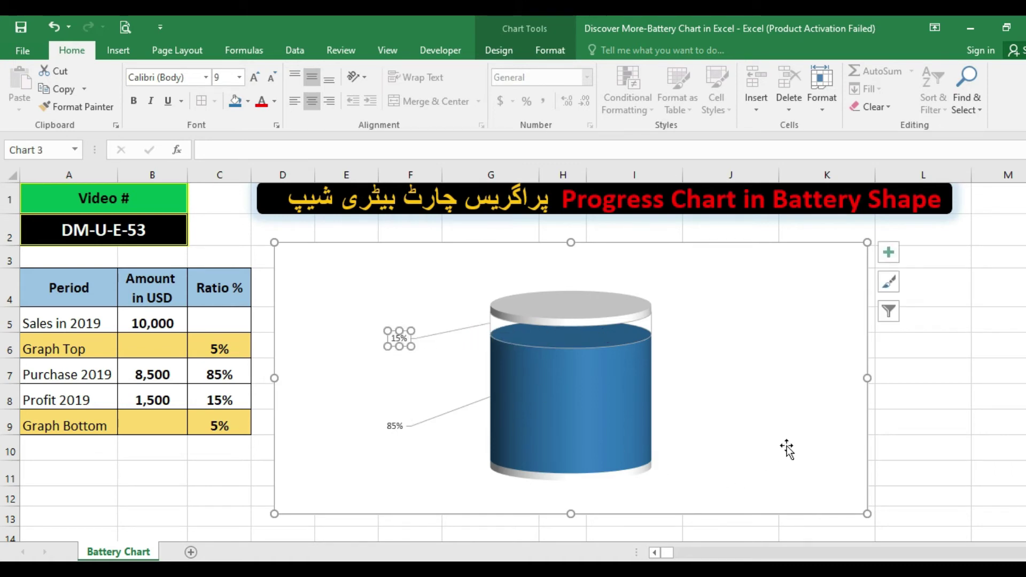
Fine-tune the 15% label's position slightly up and left, reviewing the layout
click(956, 438)
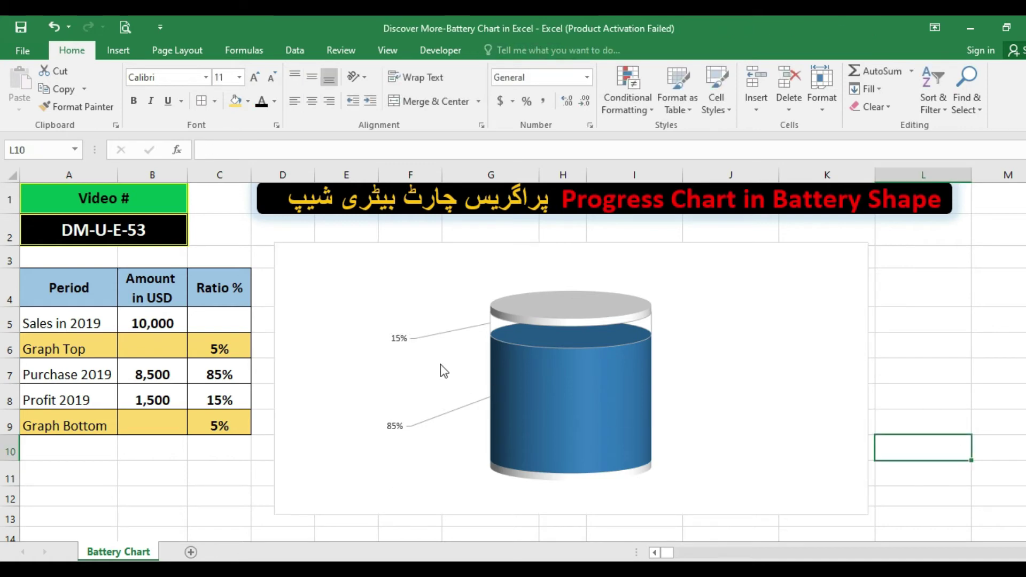
click(399, 340)
click(395, 331)
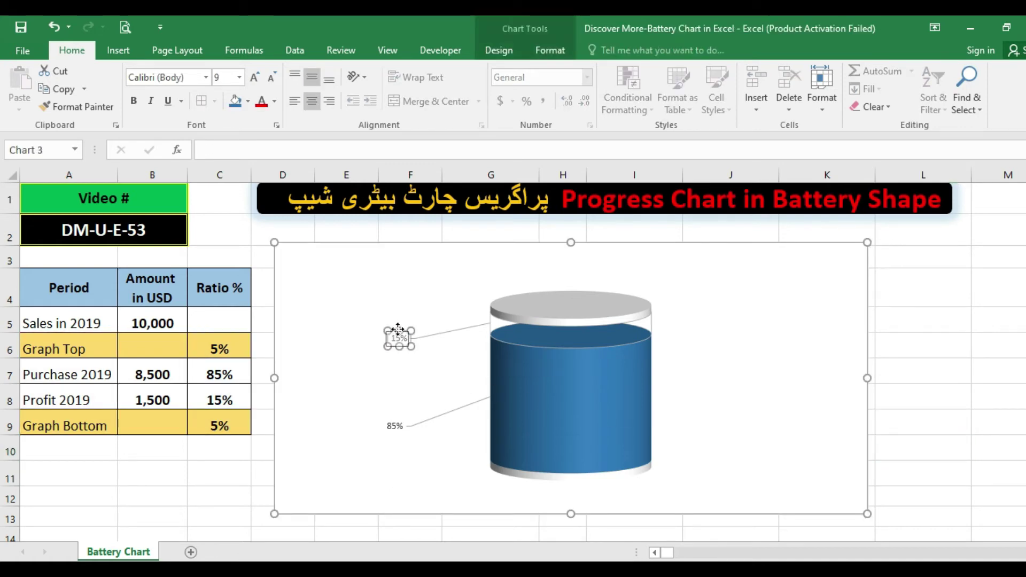
drag(396, 330, 391, 326)
click(924, 398)
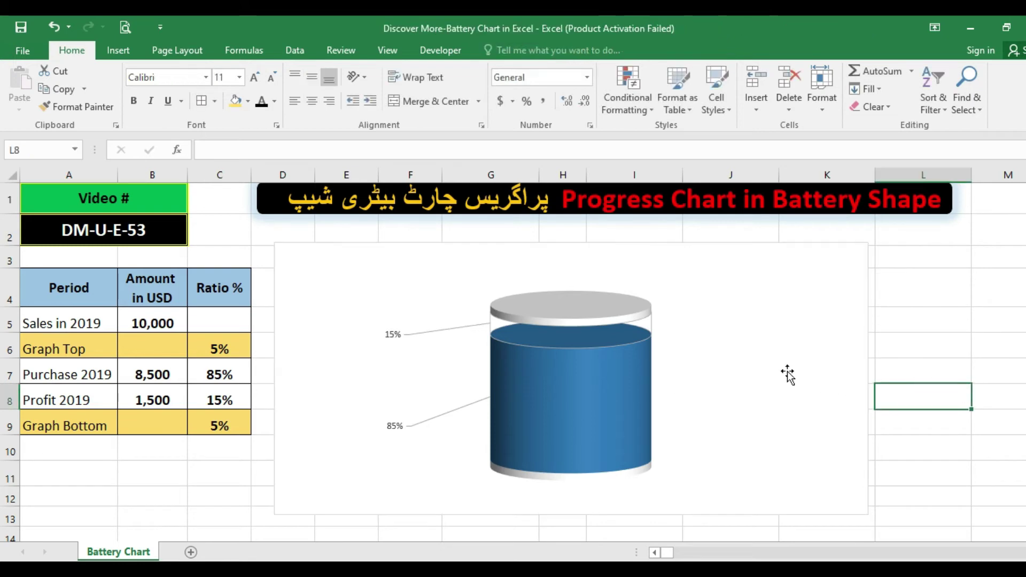
click(393, 330)
click(393, 328)
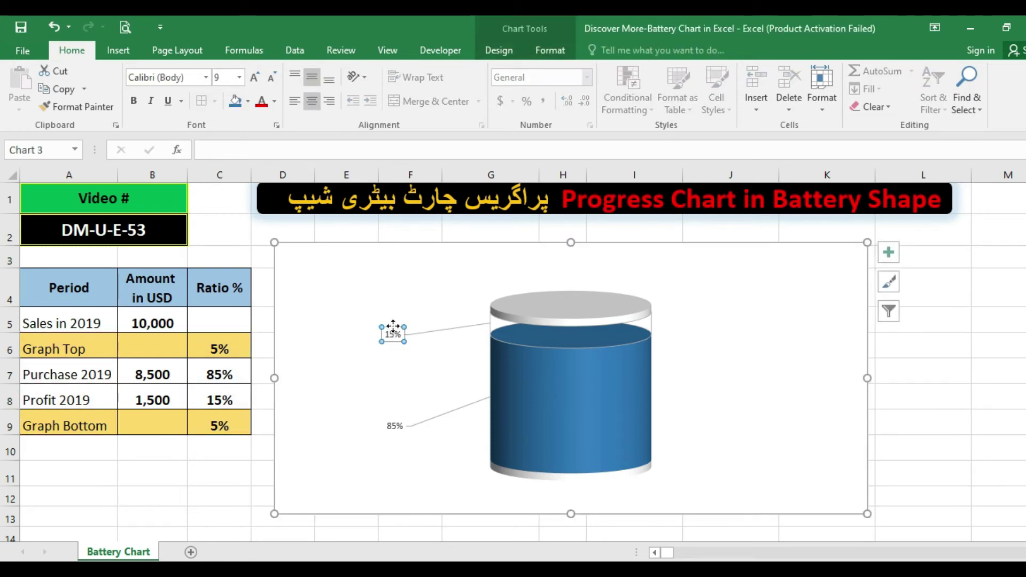
Tick Series Name so labels read 'Profit 2019, 15%' and 'Purchase 2019, 85%'
right_click(393, 334)
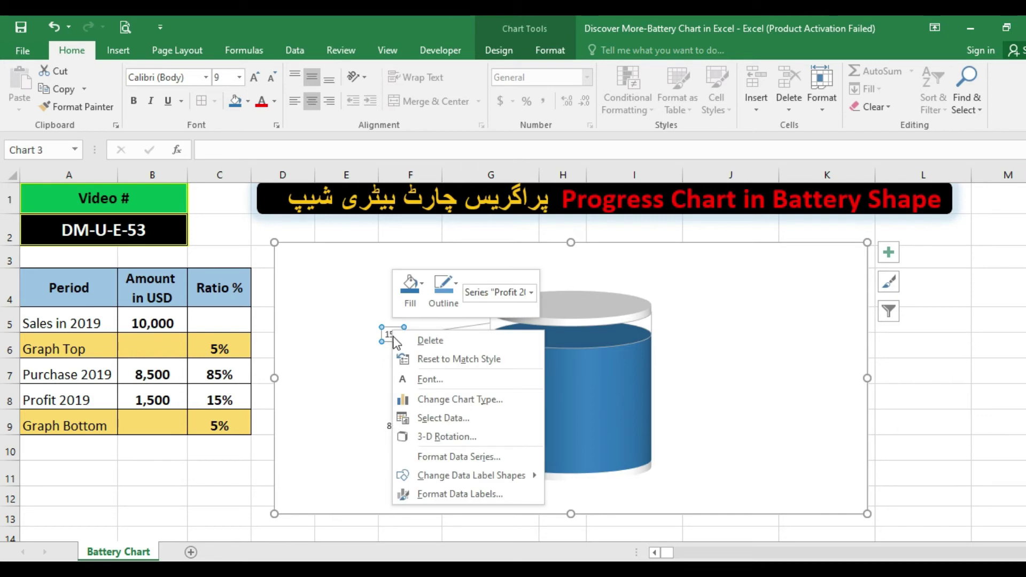
click(434, 493)
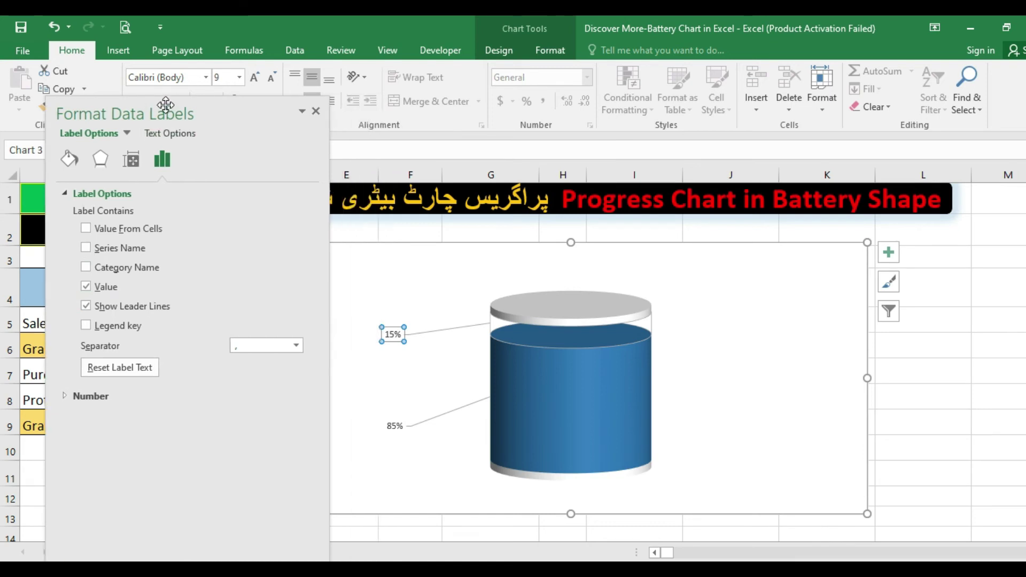
click(85, 267)
click(84, 249)
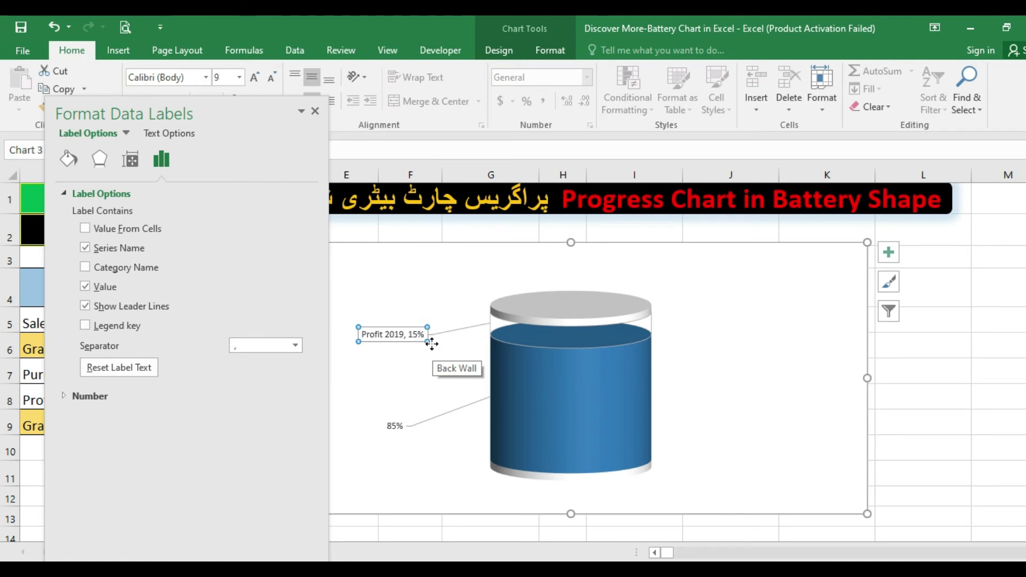
click(394, 430)
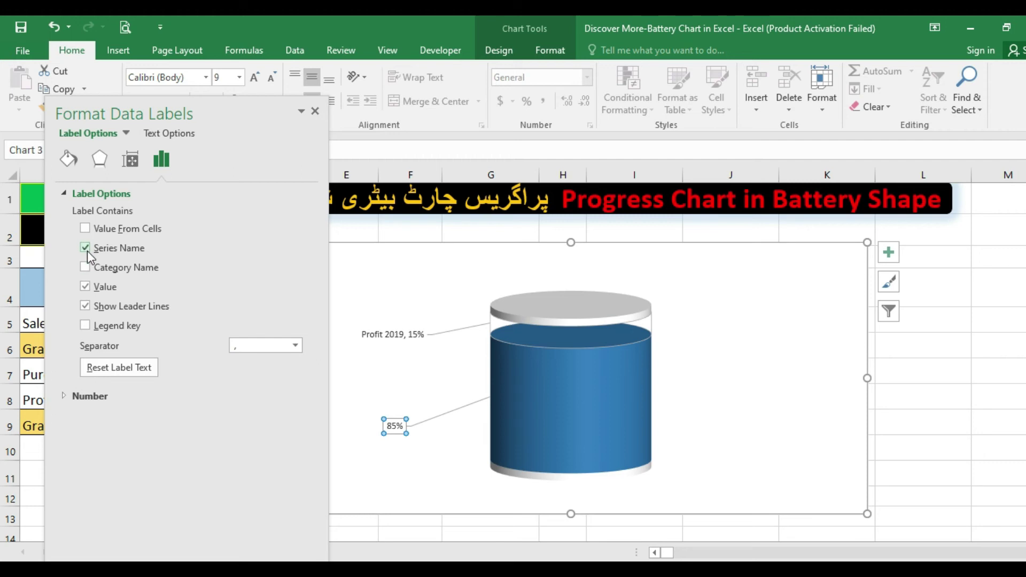
click(314, 110)
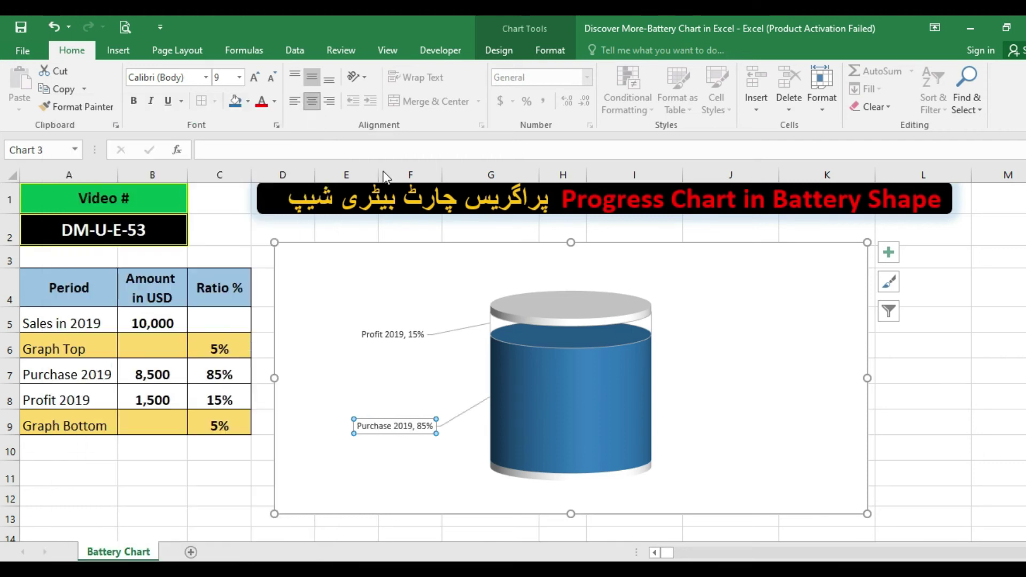
click(973, 366)
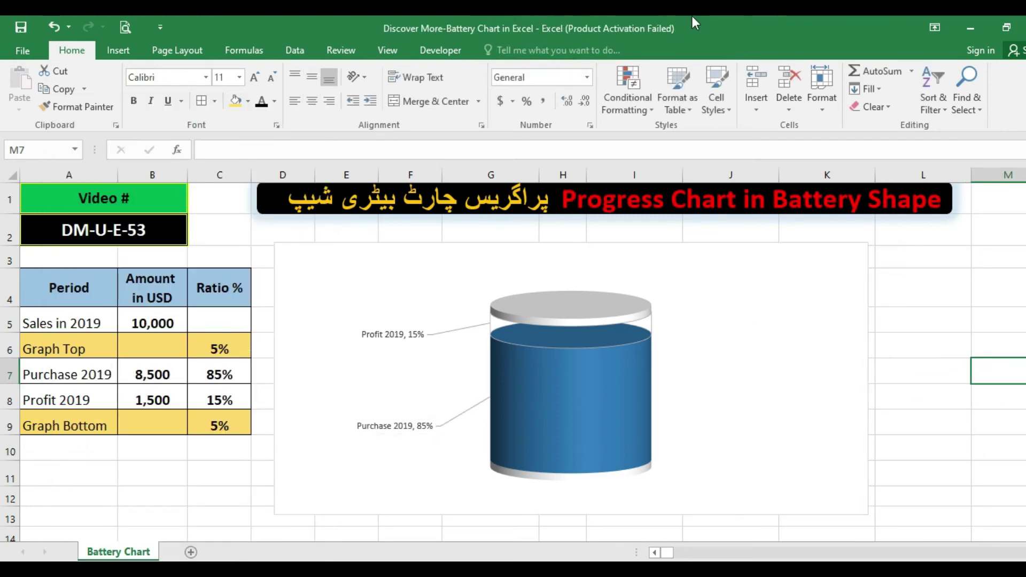
click(155, 375)
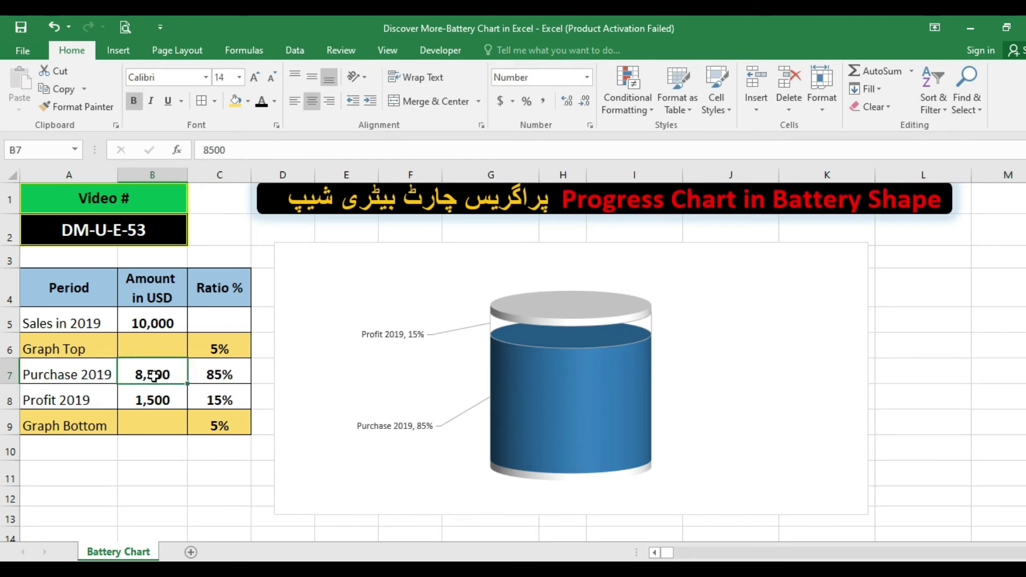
Enter 7,500 as the 2019 purchase amount in B7, so the battery shows 75%
click(140, 322)
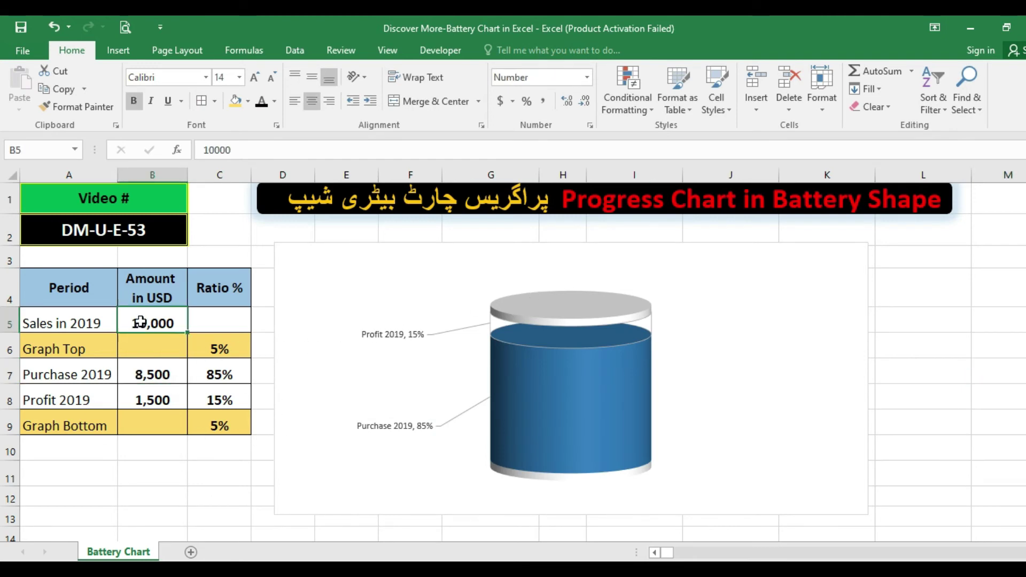
click(154, 377)
text(7)
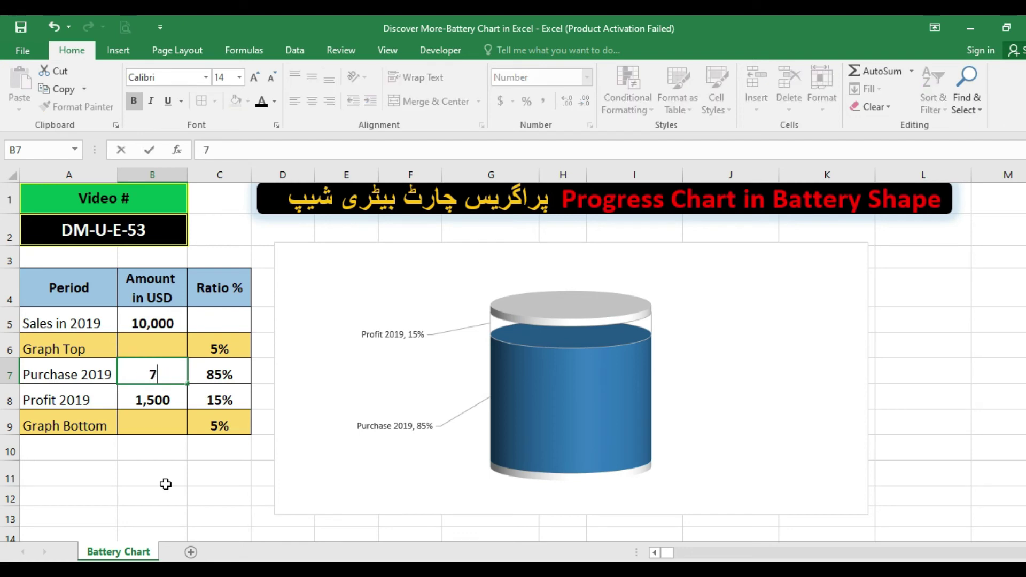
text(500)
key(Return)
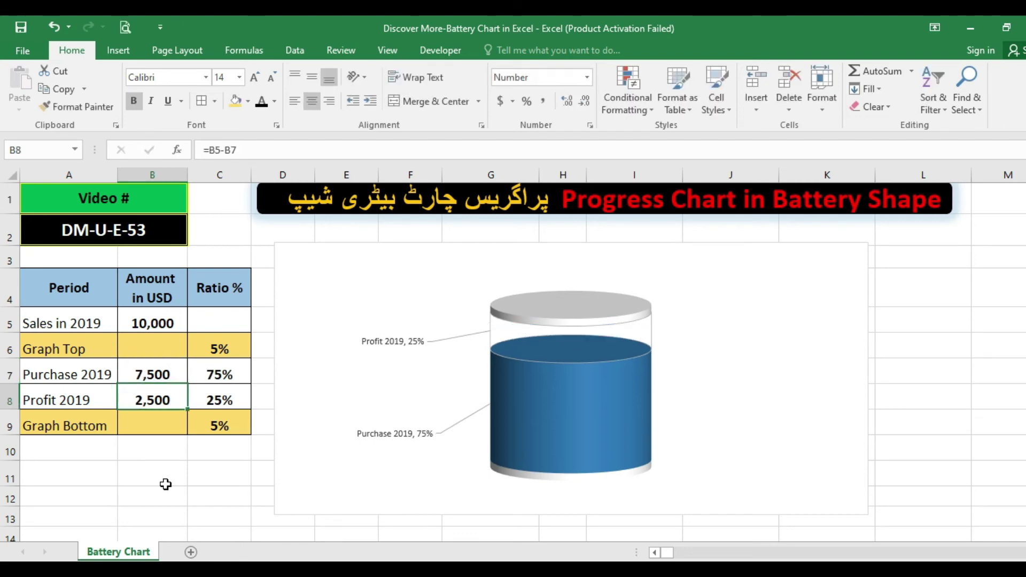
key(Up)
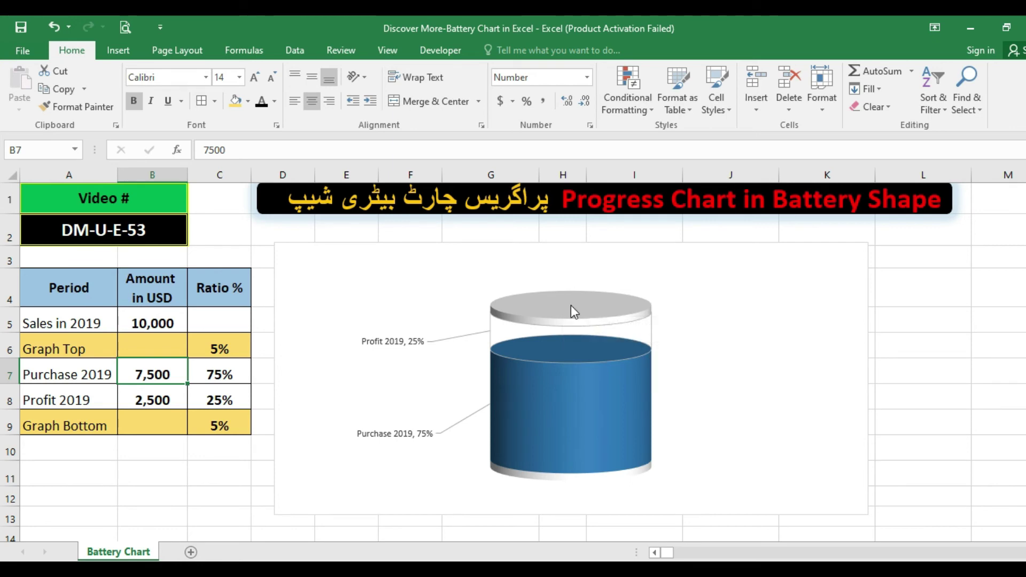
Draw a small solid black oval on the battery chart's top lid as the terminal
click(118, 50)
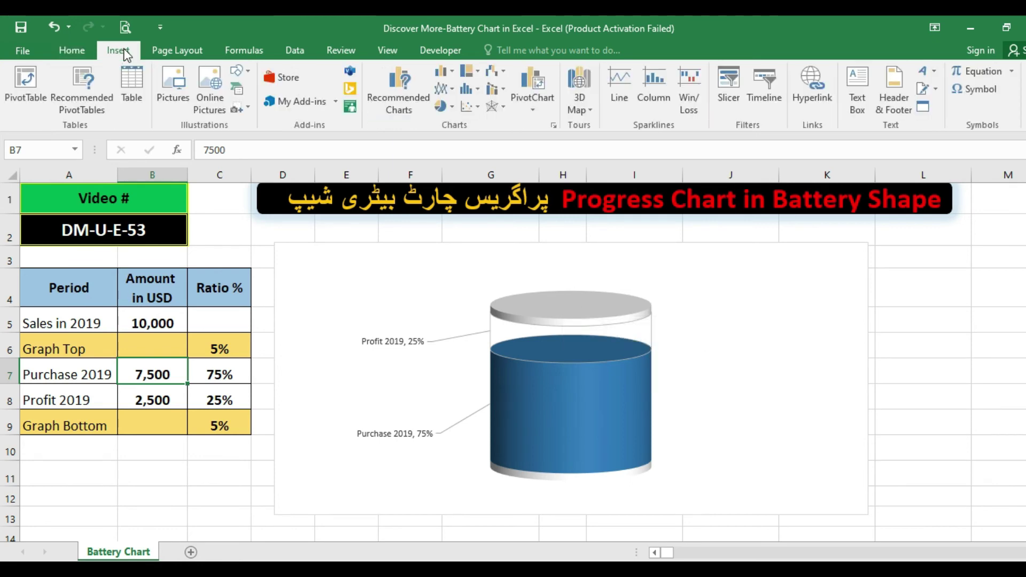
click(248, 73)
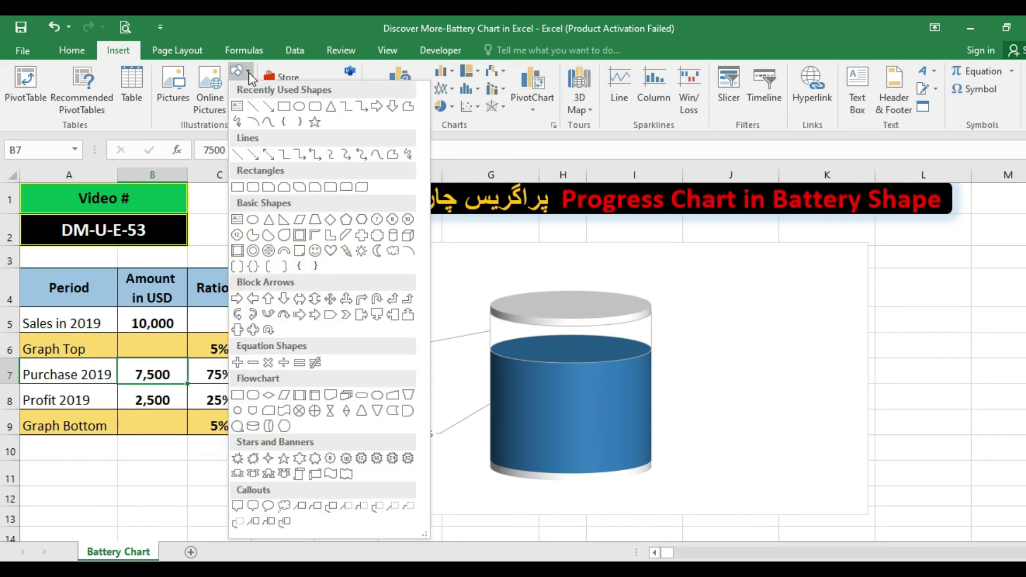
click(300, 108)
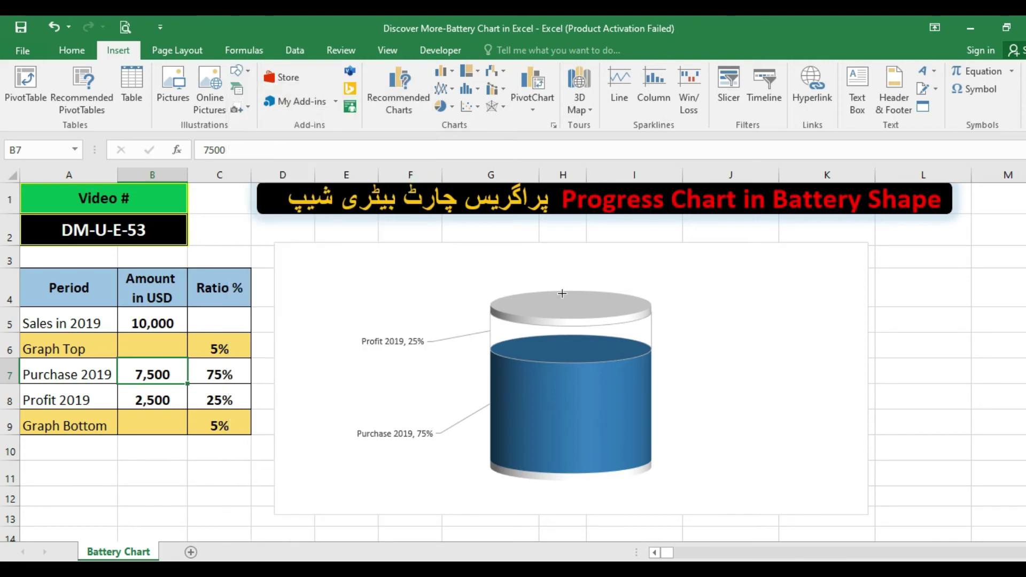
drag(556, 287, 585, 302)
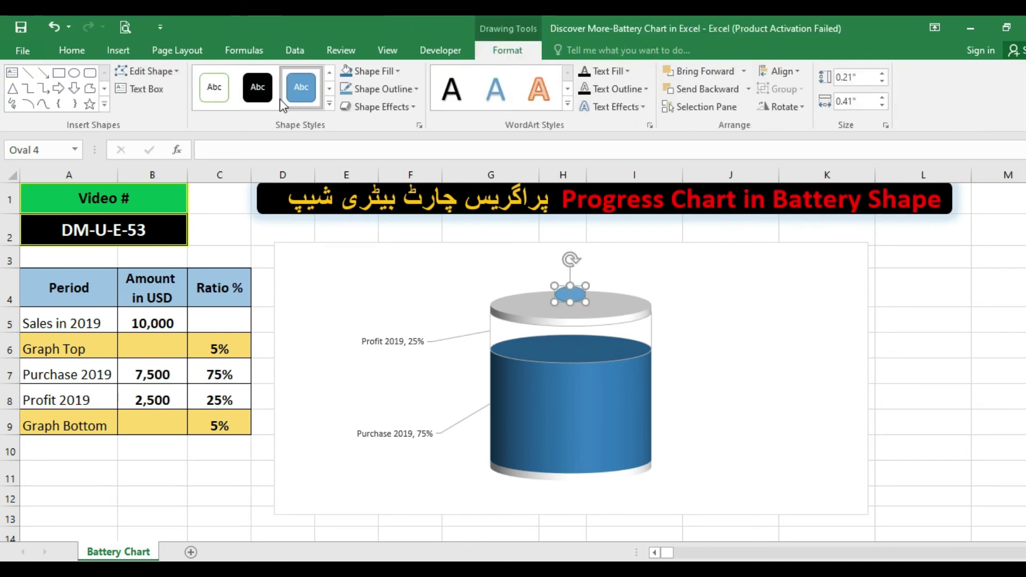
click(258, 91)
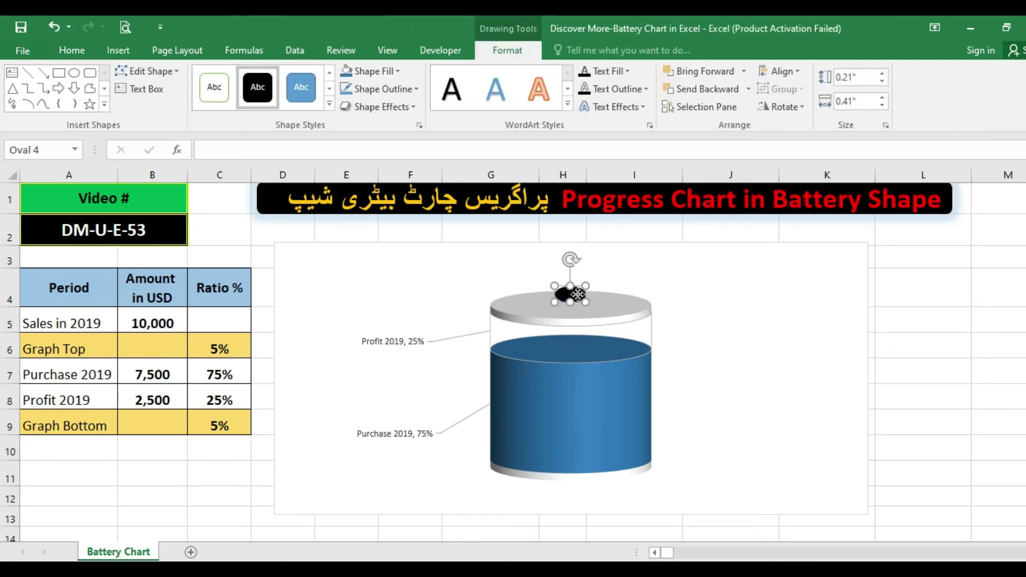
drag(579, 295, 580, 302)
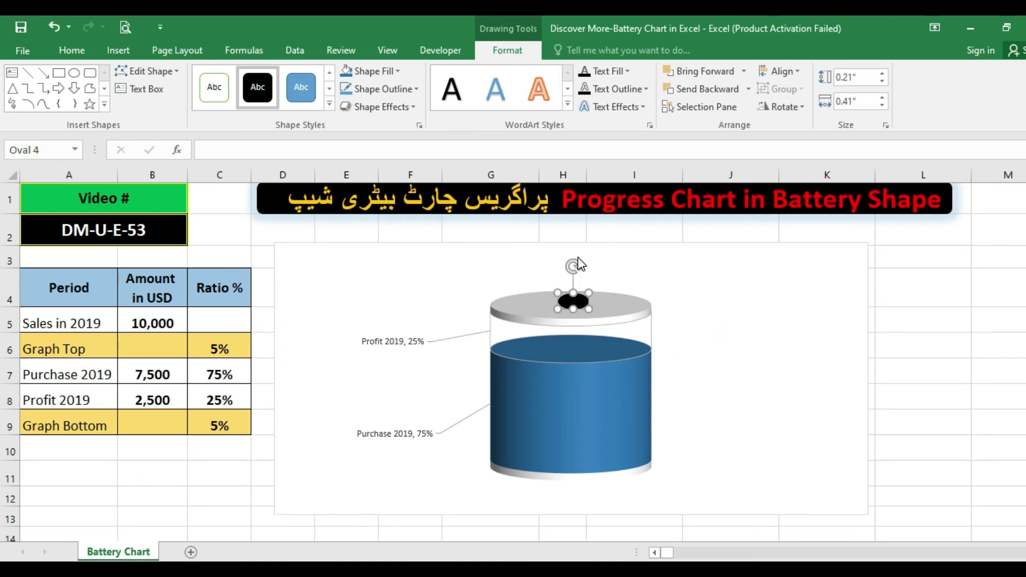
Nudge the black oval into place and multi-select it together with the battery chart
click(683, 244)
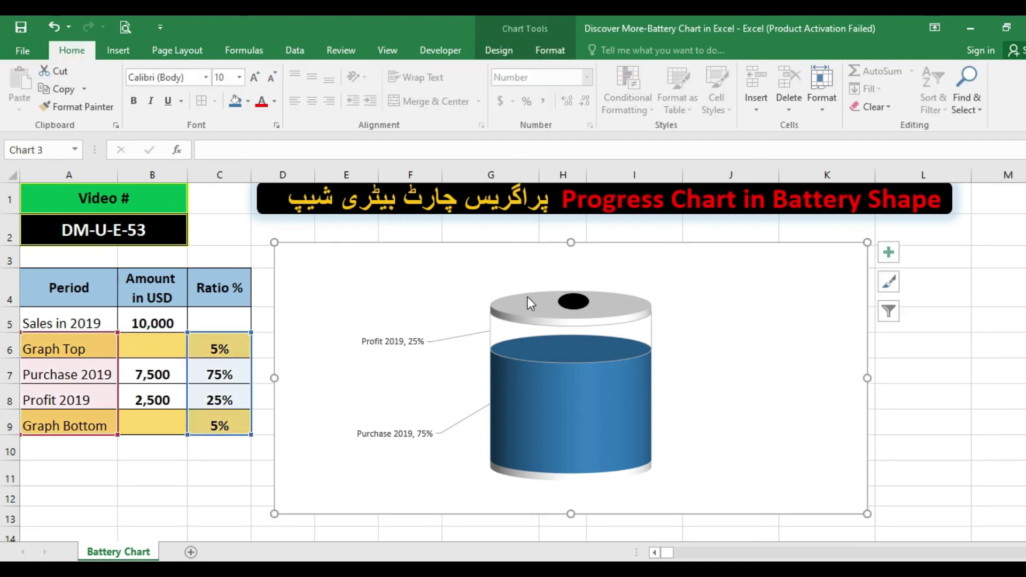
click(578, 302)
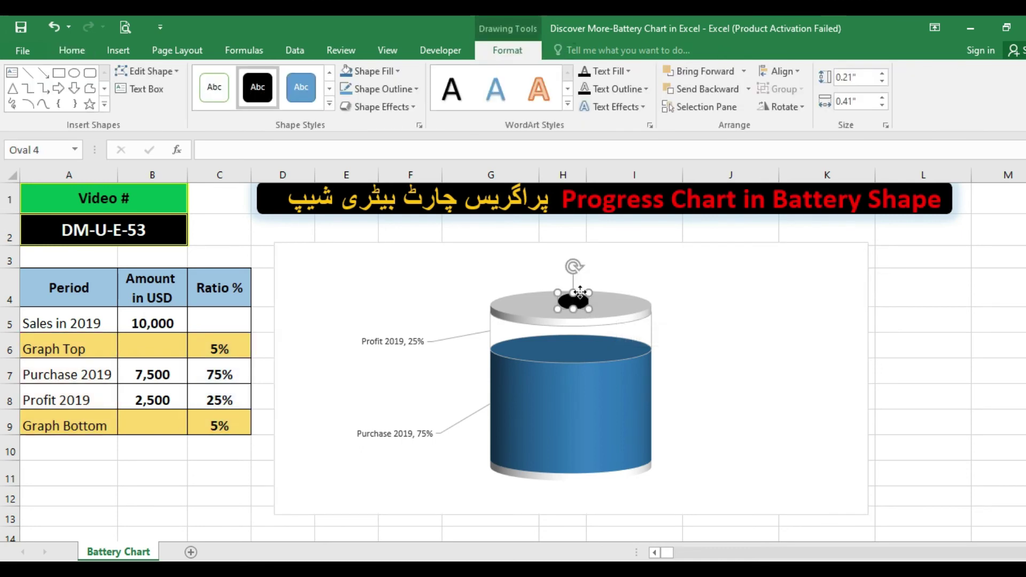
drag(579, 292, 578, 292)
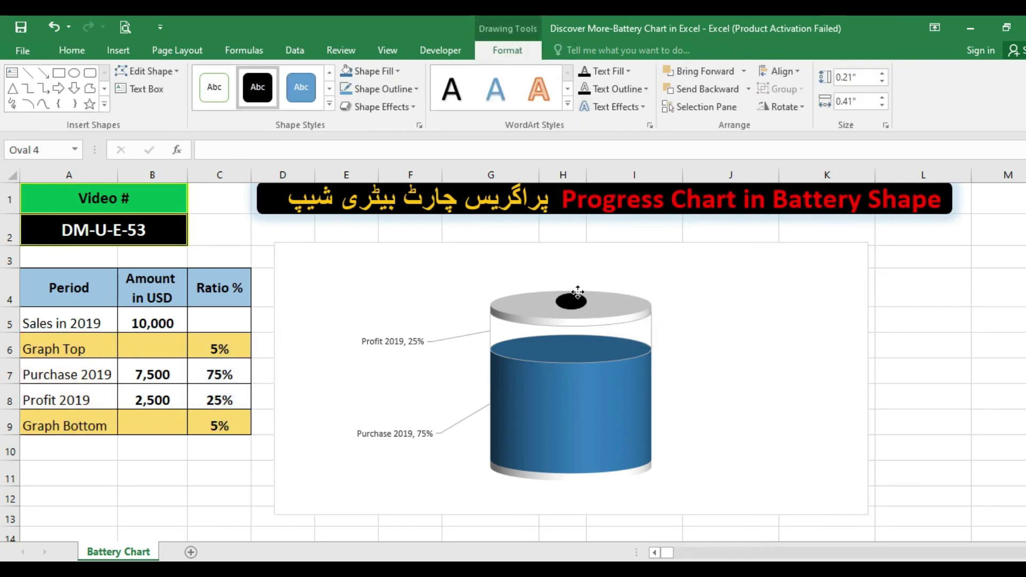
ctrl+click(651, 248)
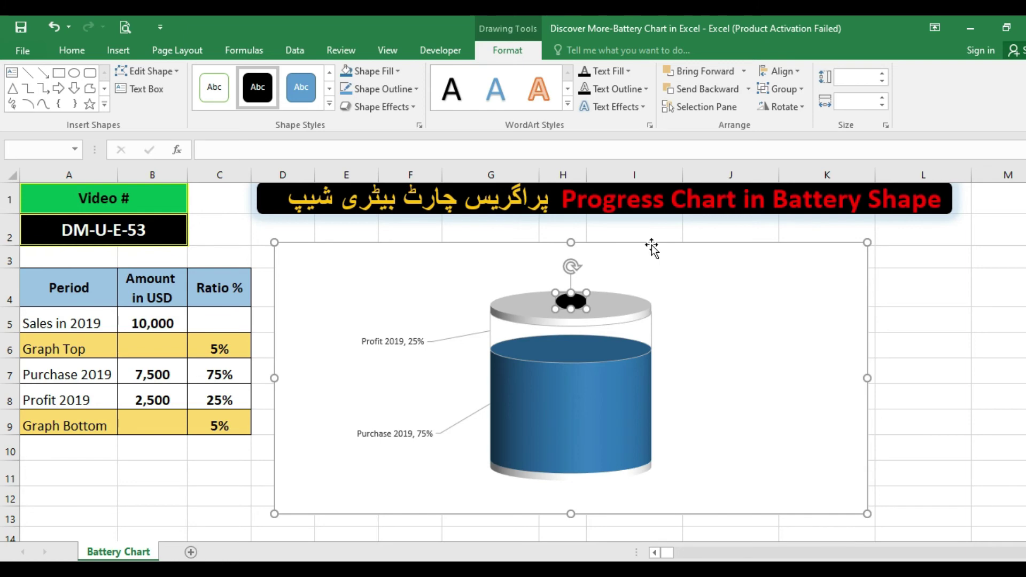
Group the black oval with the chart and test by dragging the group right and back
right_click(651, 244)
mouse_move(690, 335)
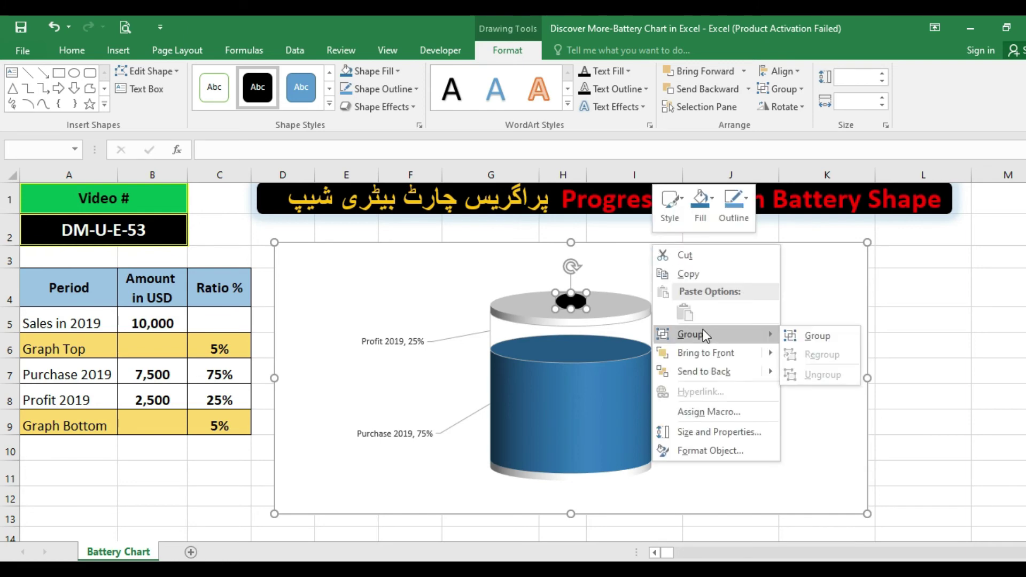
click(817, 336)
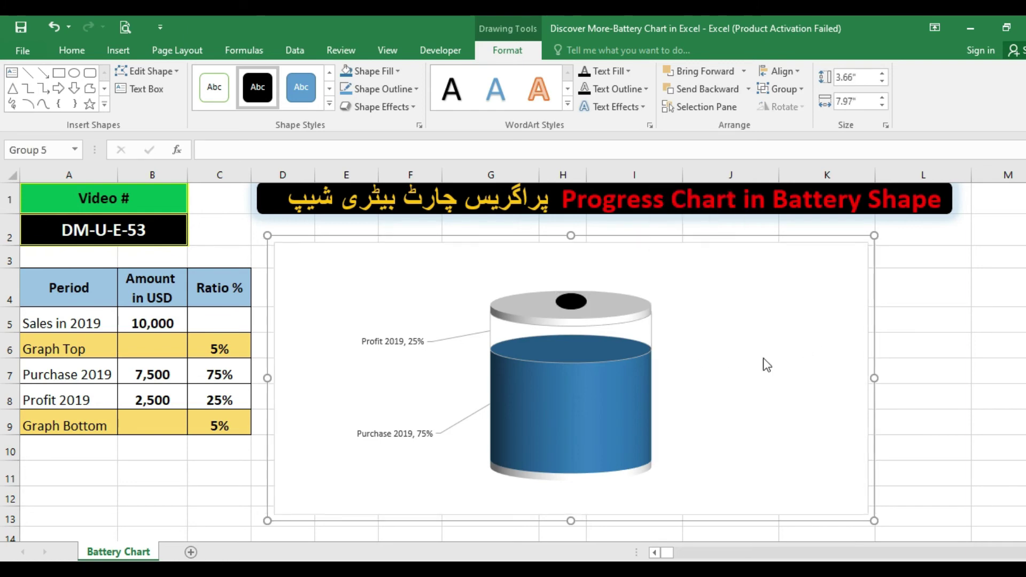
click(941, 327)
drag(721, 238, 776, 240)
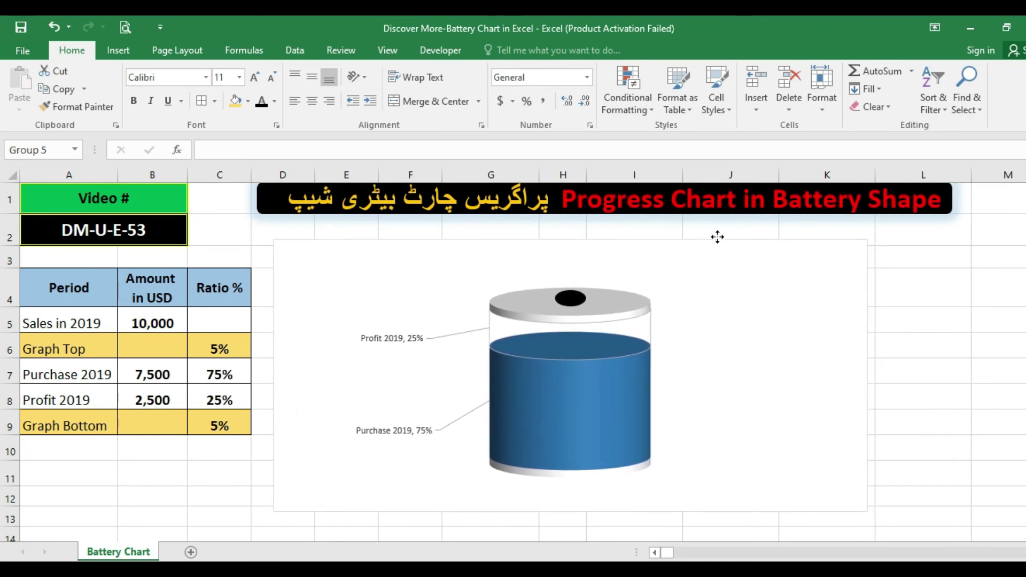
drag(777, 240, 718, 236)
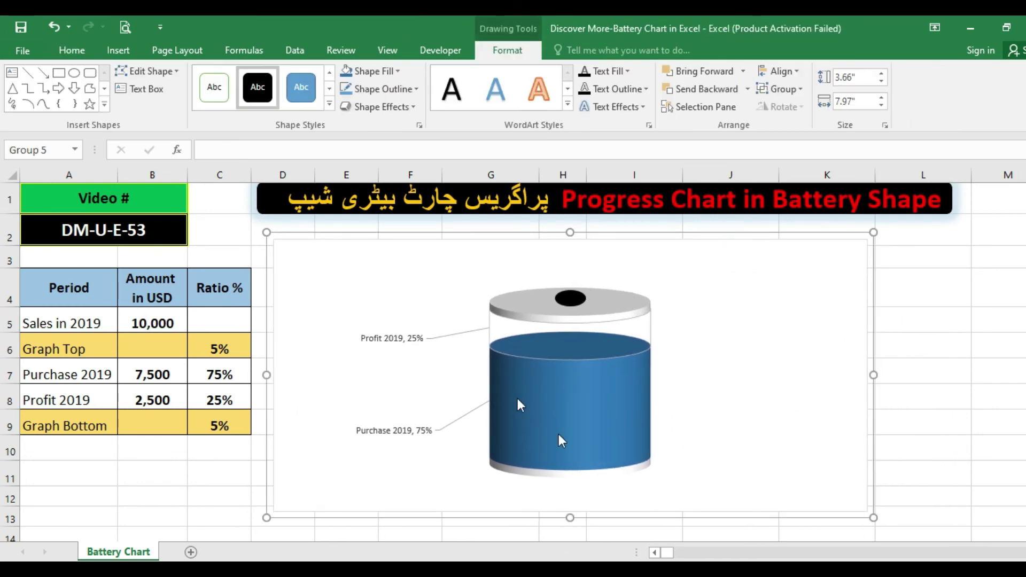
click(943, 311)
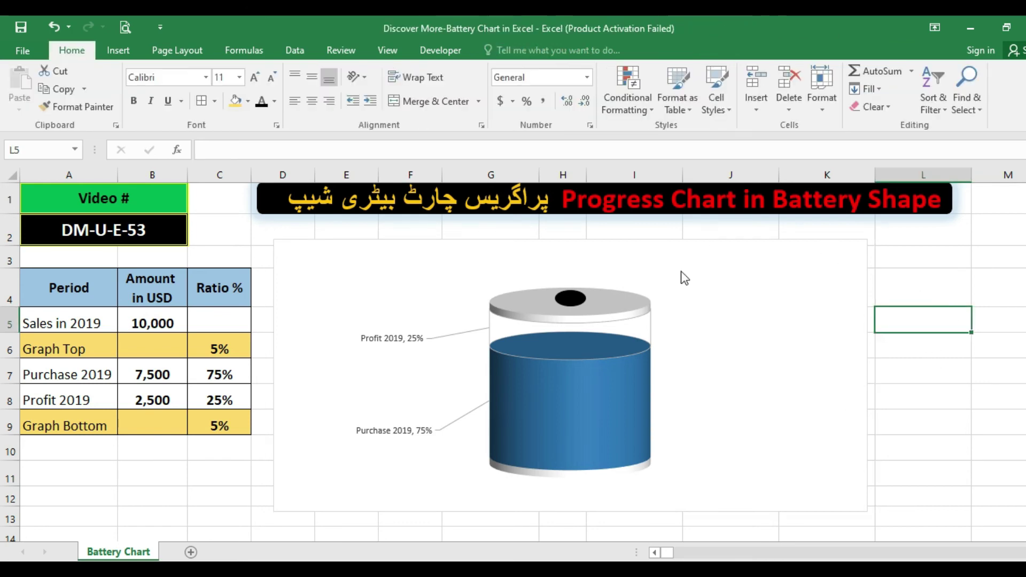
Select the chart inside the group and review its fill colours without changing anything
click(647, 247)
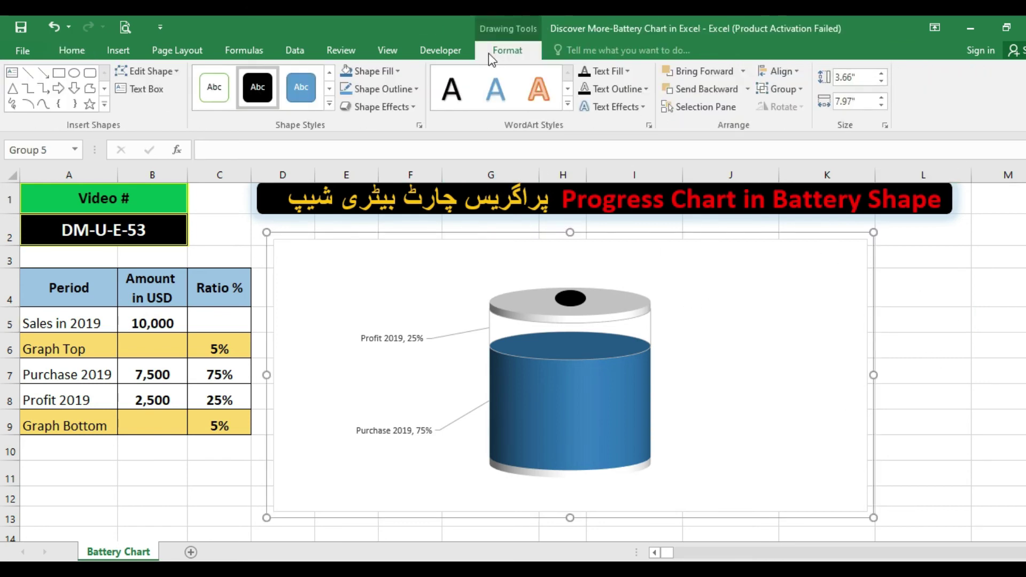
click(673, 338)
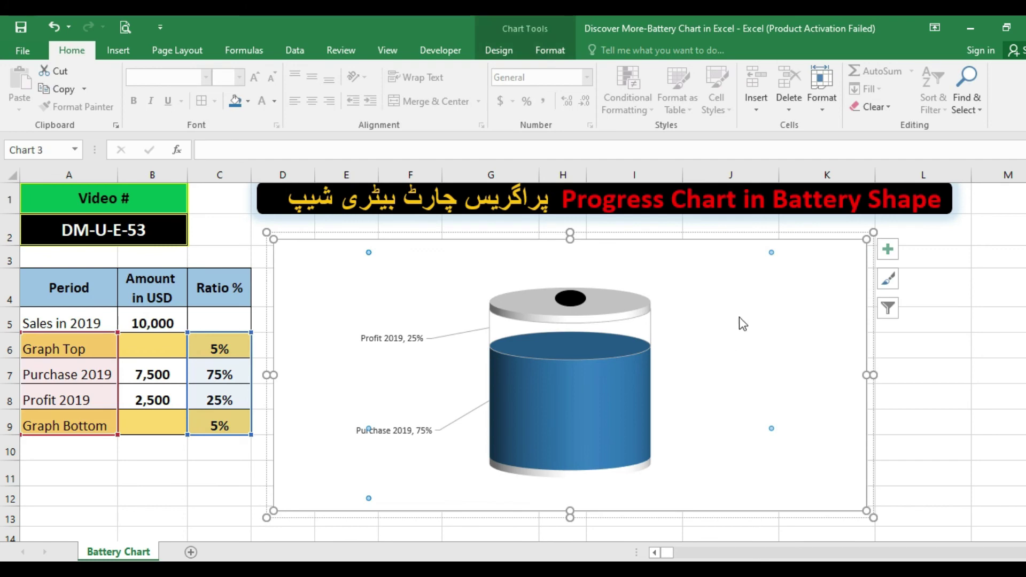
click(120, 49)
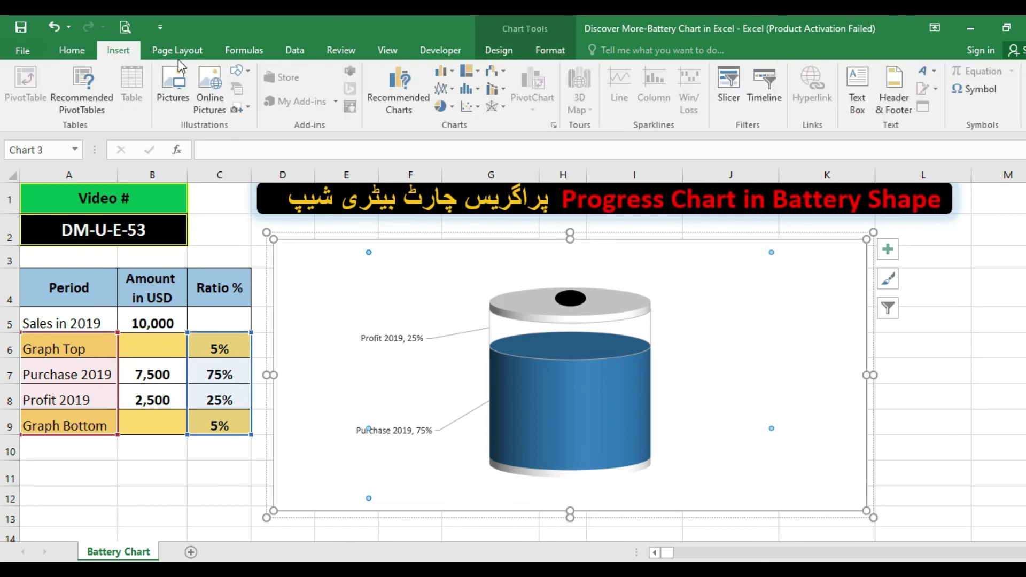
click(68, 51)
click(248, 105)
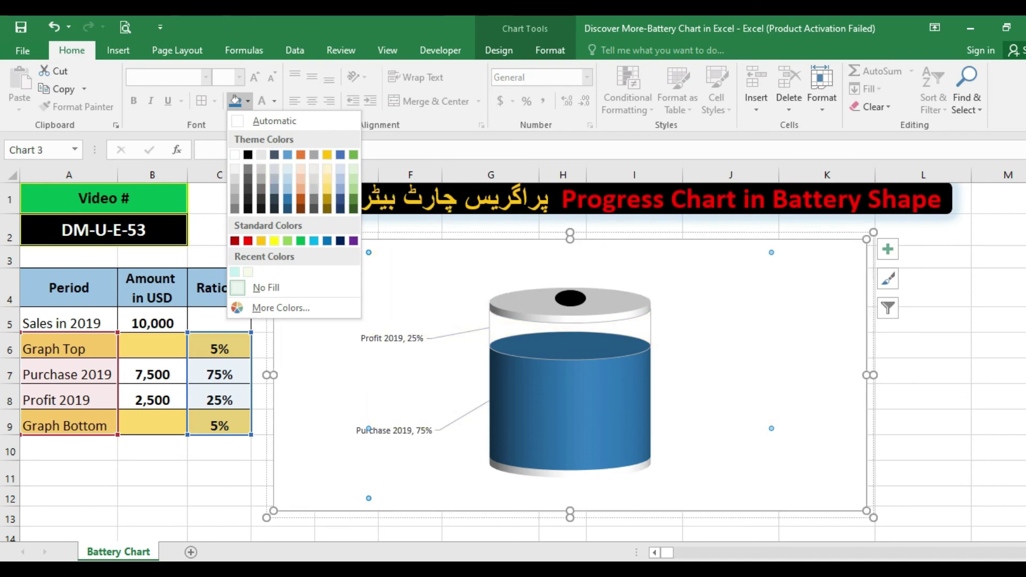
key(Escape)
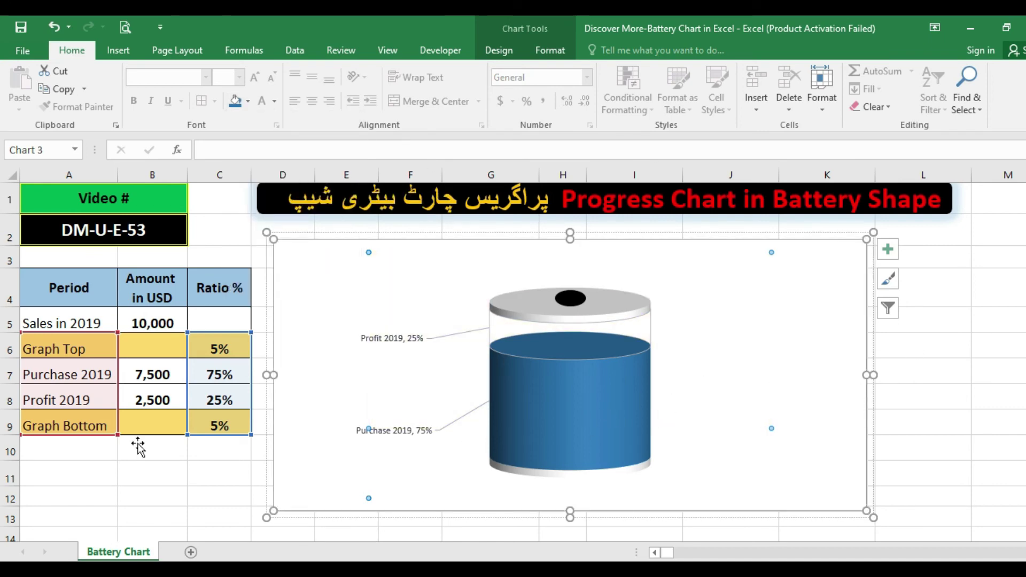
click(93, 464)
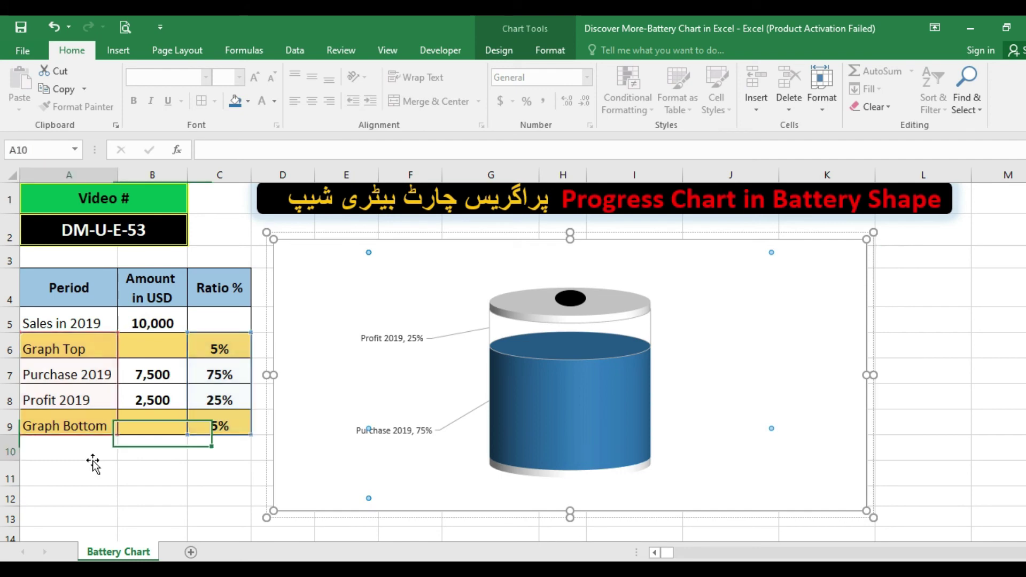
Enter 6,500, then 1,500, then 8,500 in B7, ending with the battery at 85%
click(155, 381)
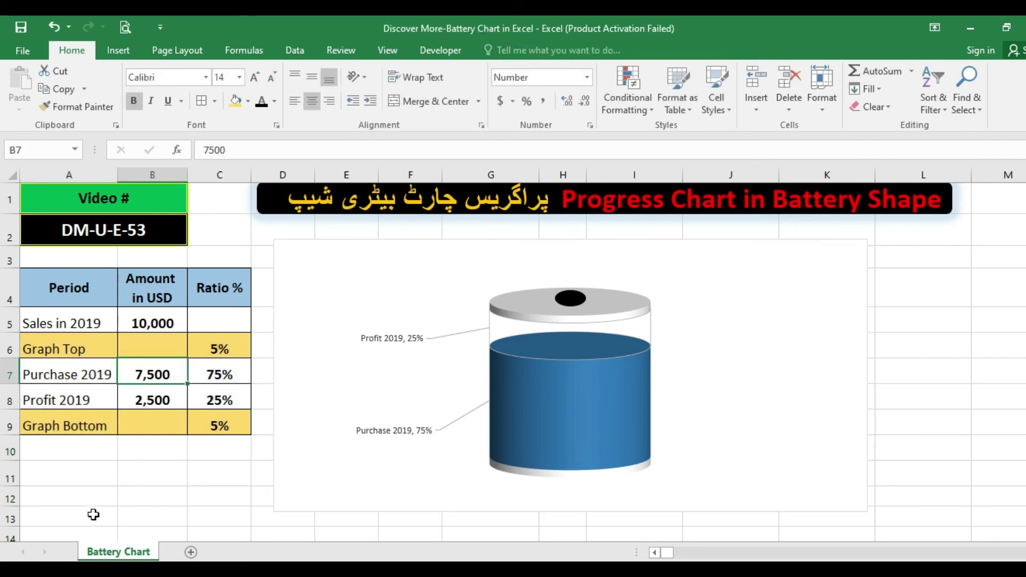
text(6,5)
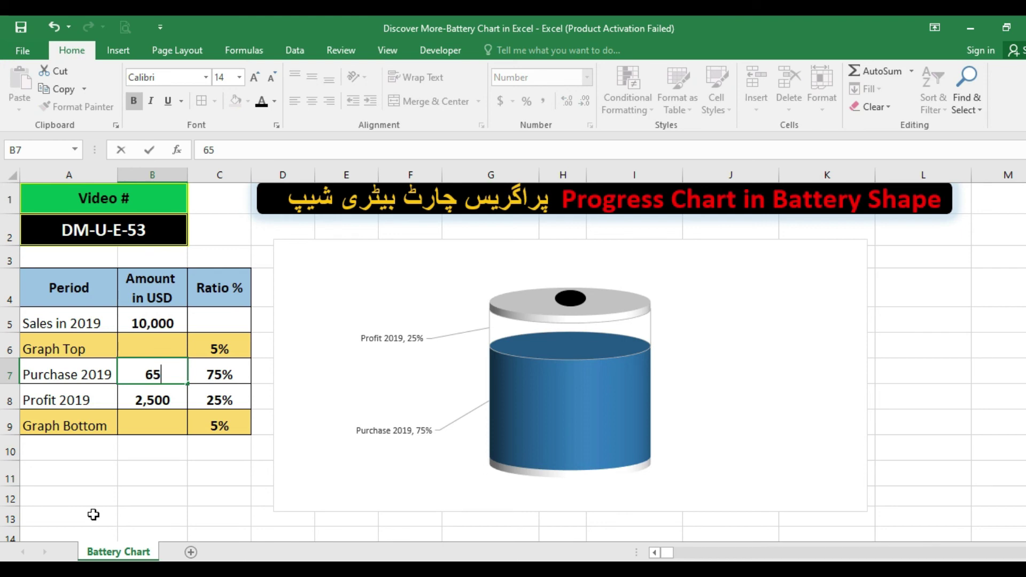
text(00)
key(Return)
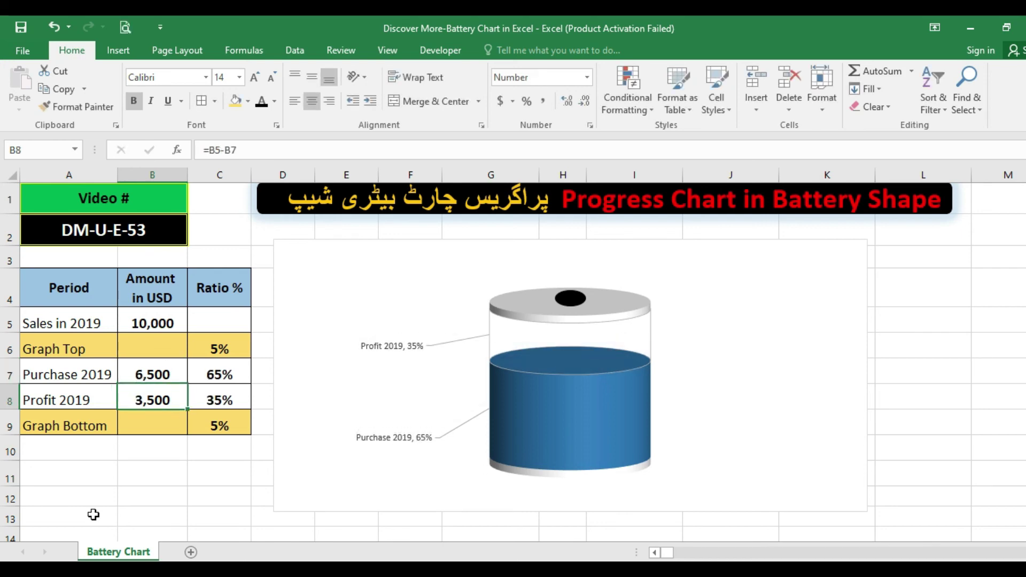
key(Up)
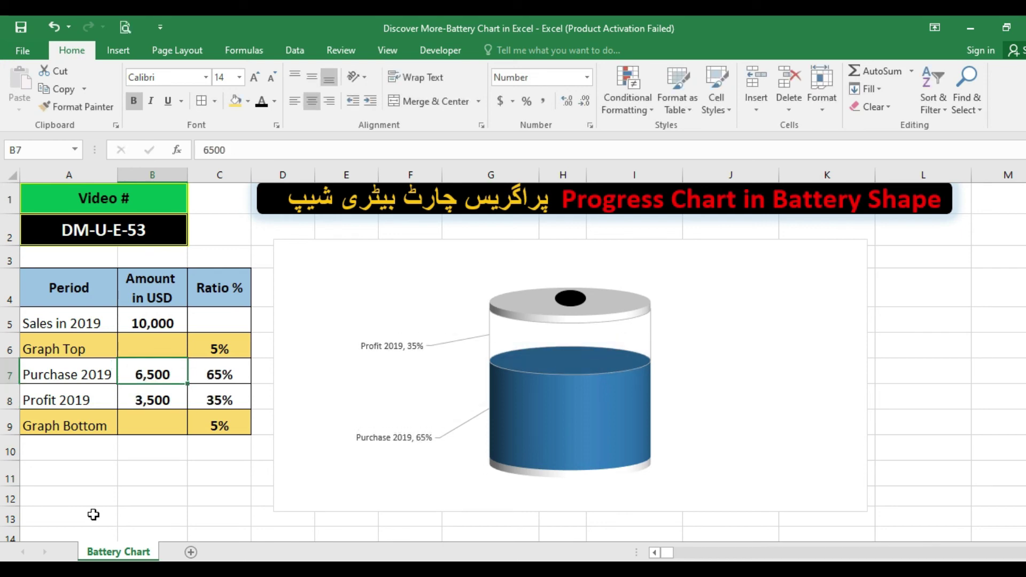
text(1,500)
key(Return)
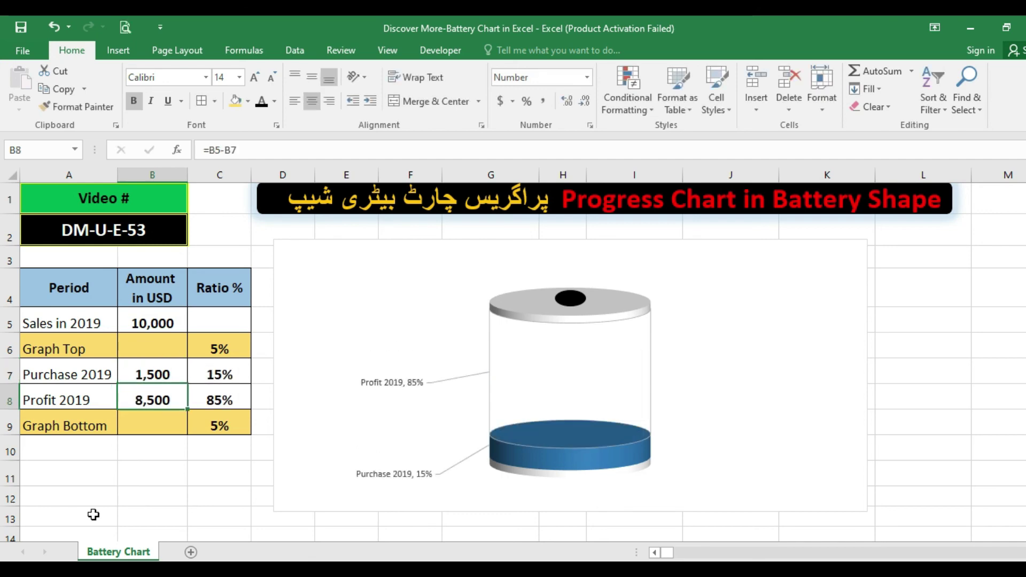
key(Up)
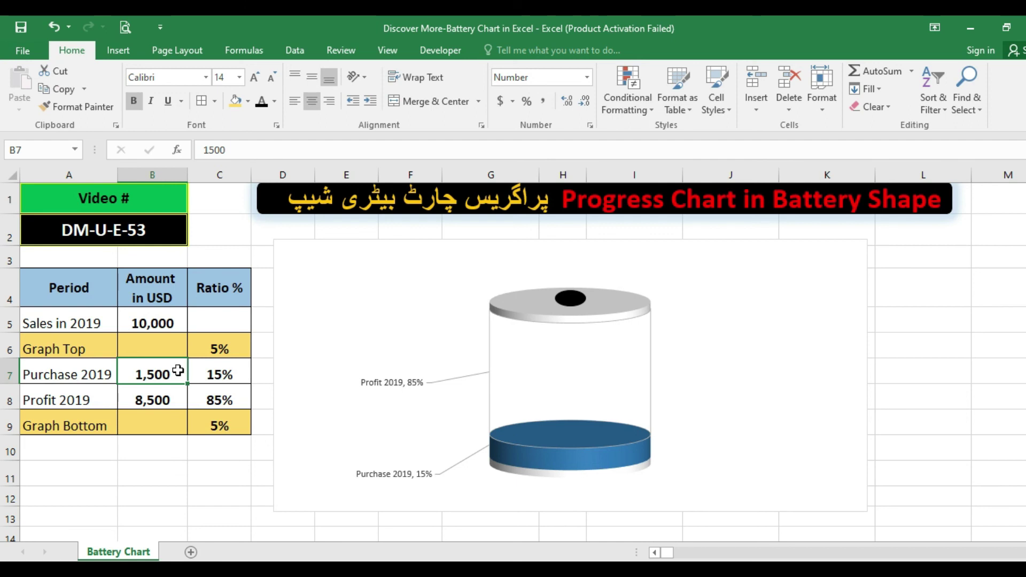
text(8,500)
key(Return)
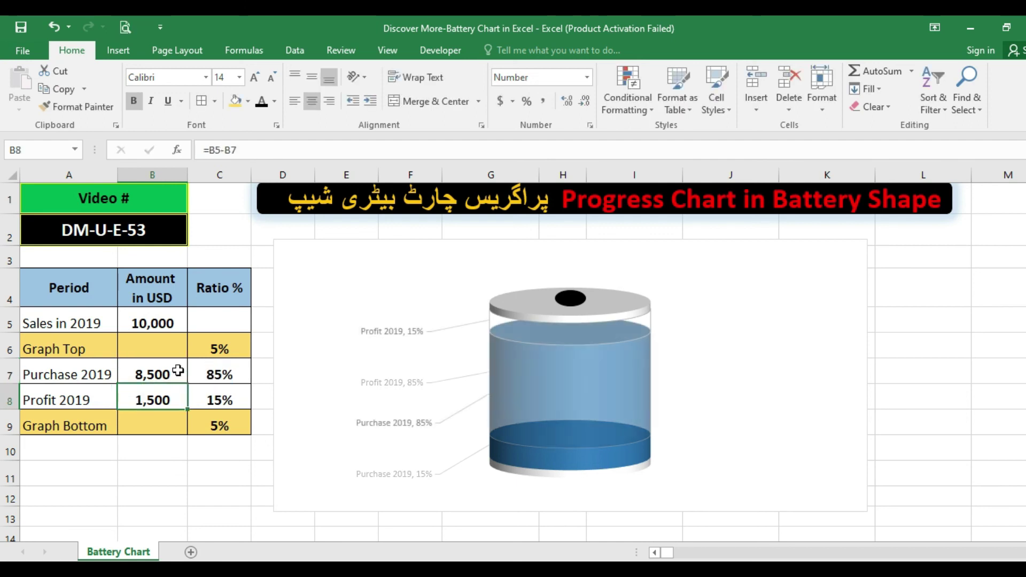
click(178, 371)
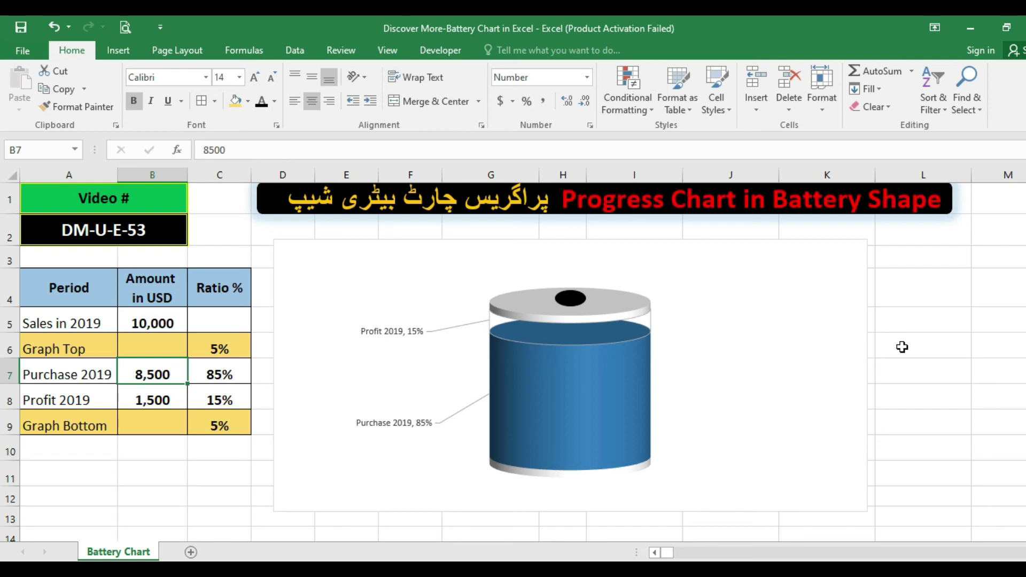
Browse the Insert Column Chart types and close the list without inserting a chart
click(902, 345)
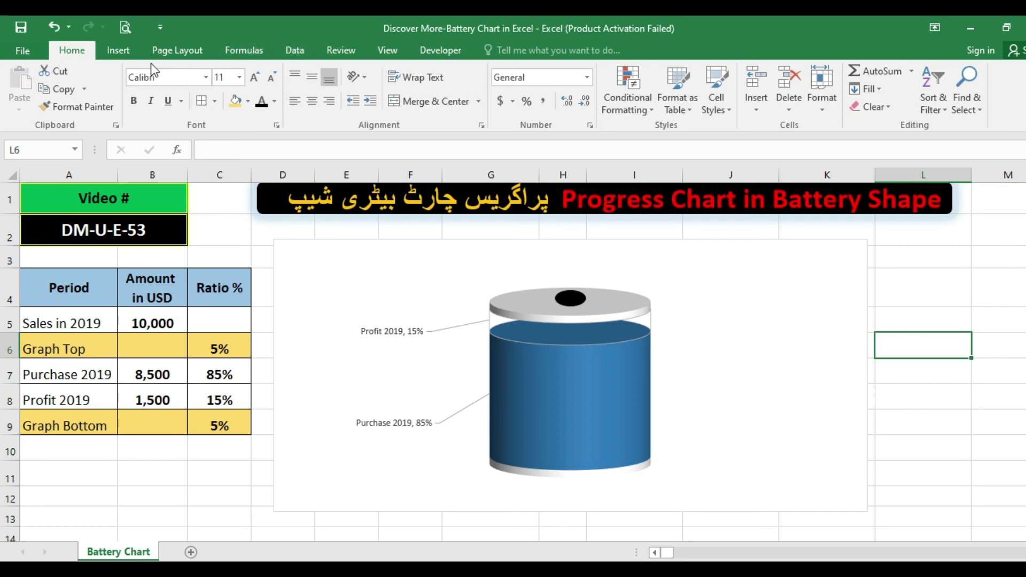
click(119, 52)
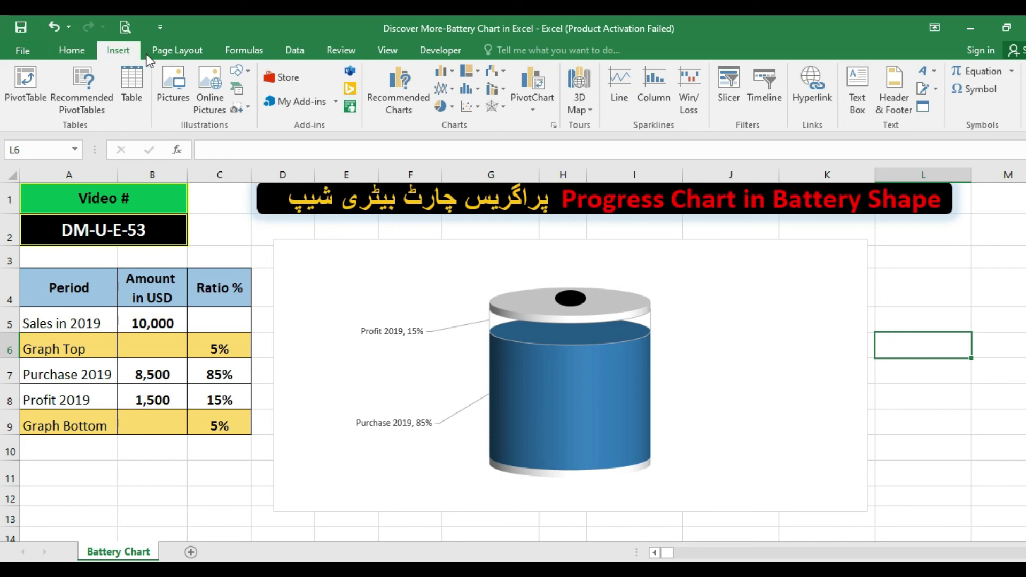
click(453, 73)
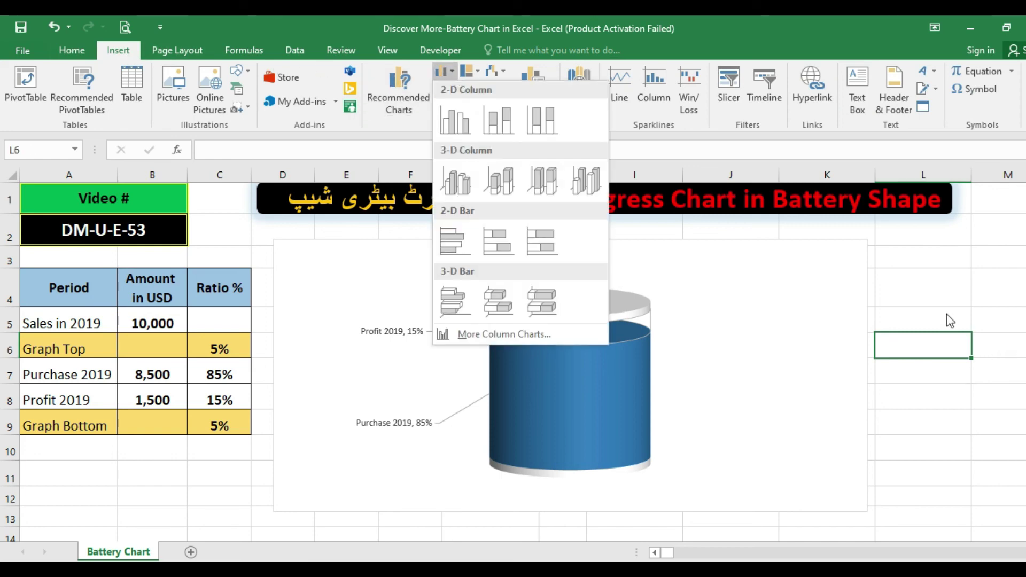
click(931, 289)
click(914, 415)
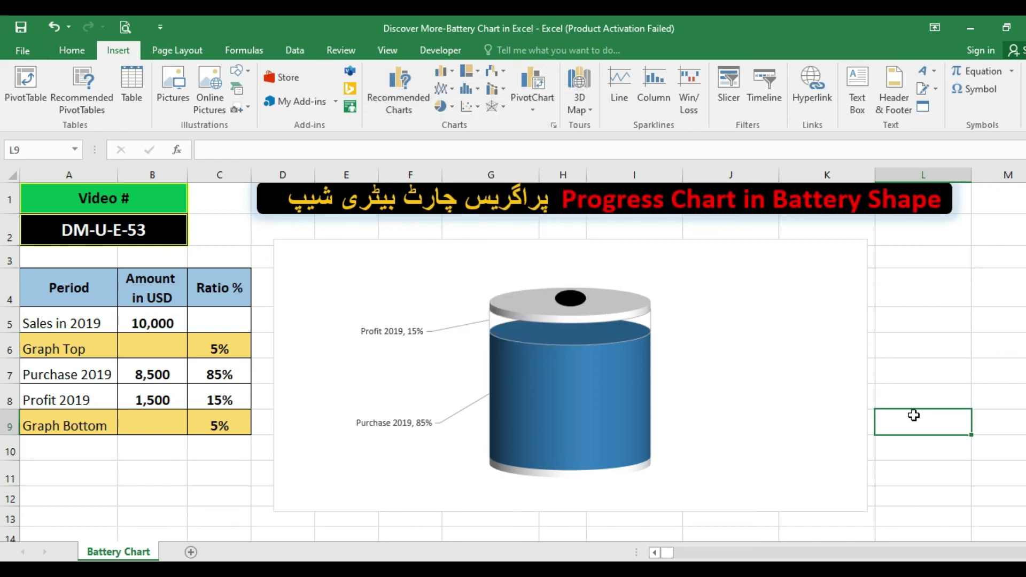